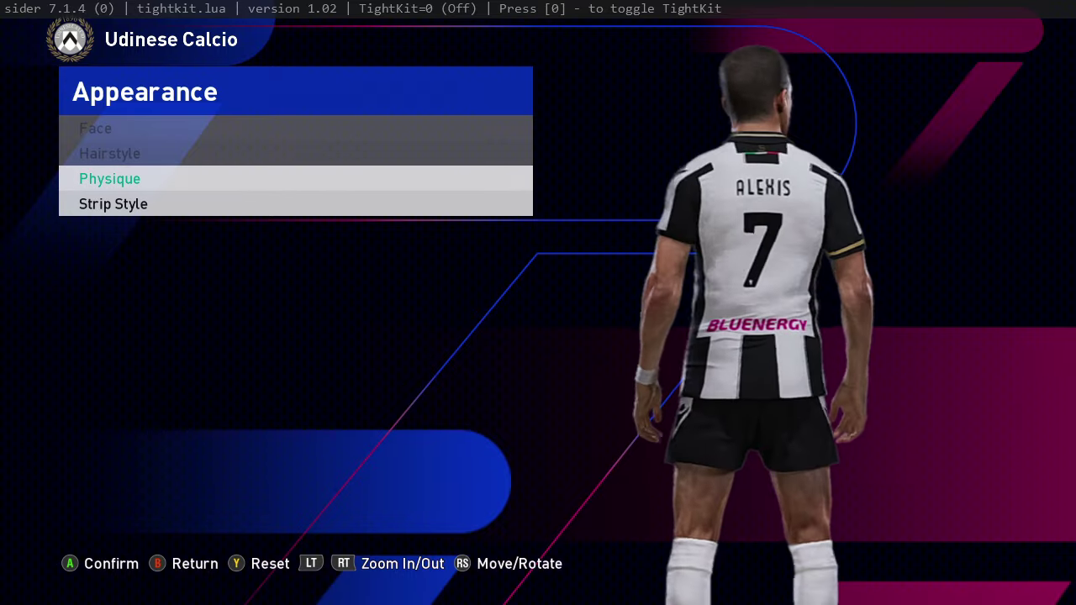
Switch TightKit on and off to compare the shirt fit on the Udinese Calcio player.
key(0)
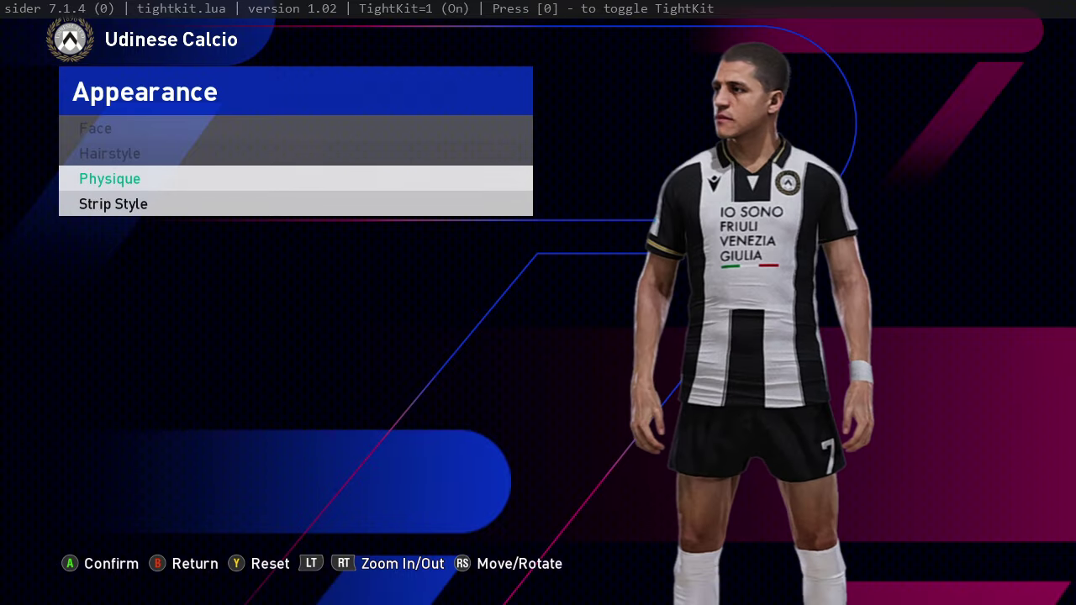
key(0)
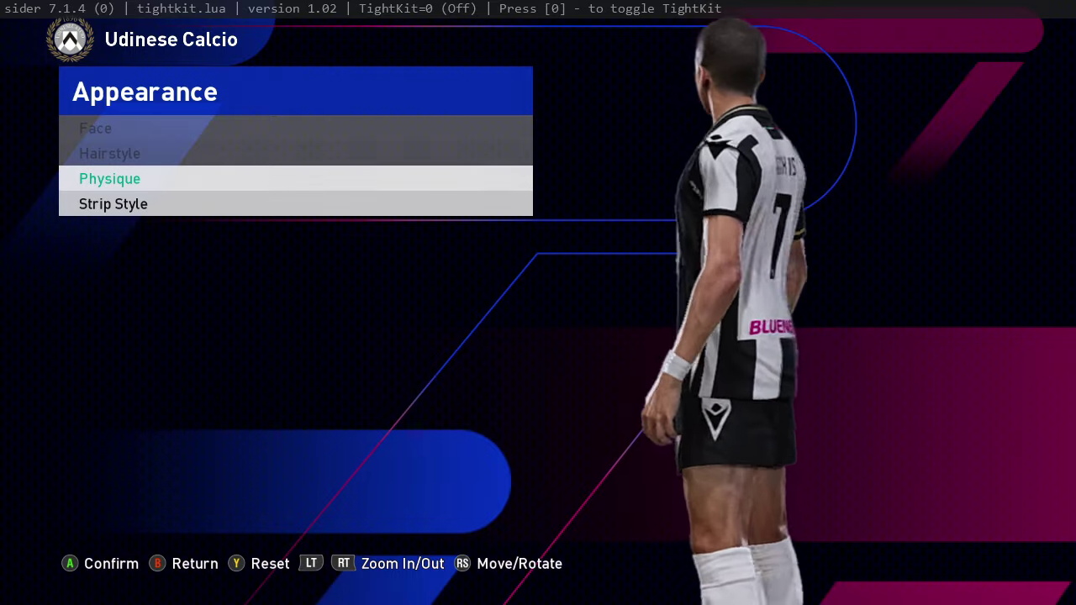
Open the Udinese Calcio player's Motion settings and preview Full Celebration 1 and the kick motions.
key(Escape)
key(Down)
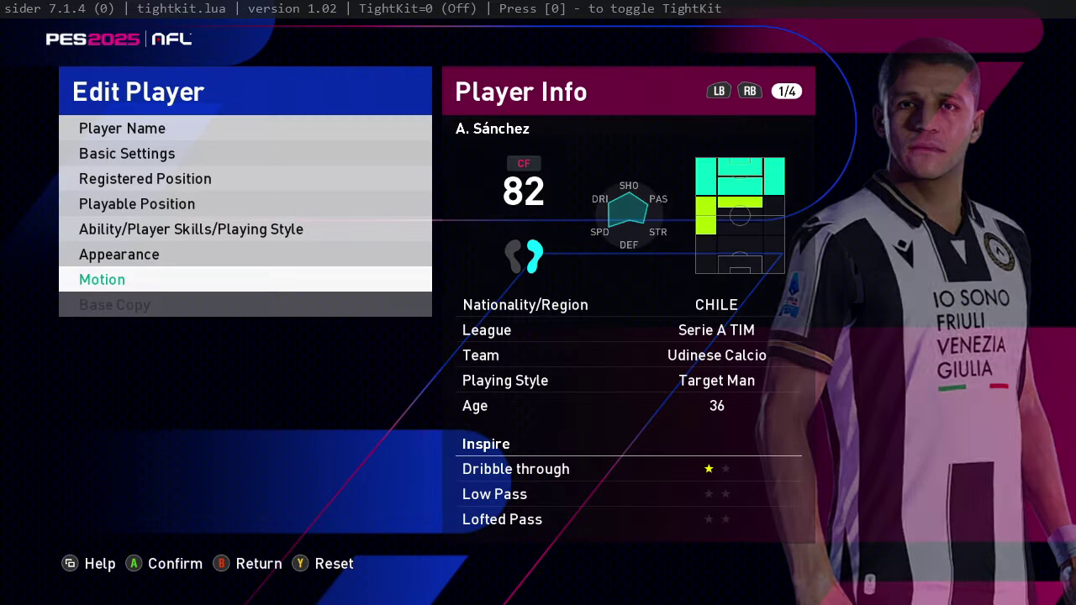
key(Return)
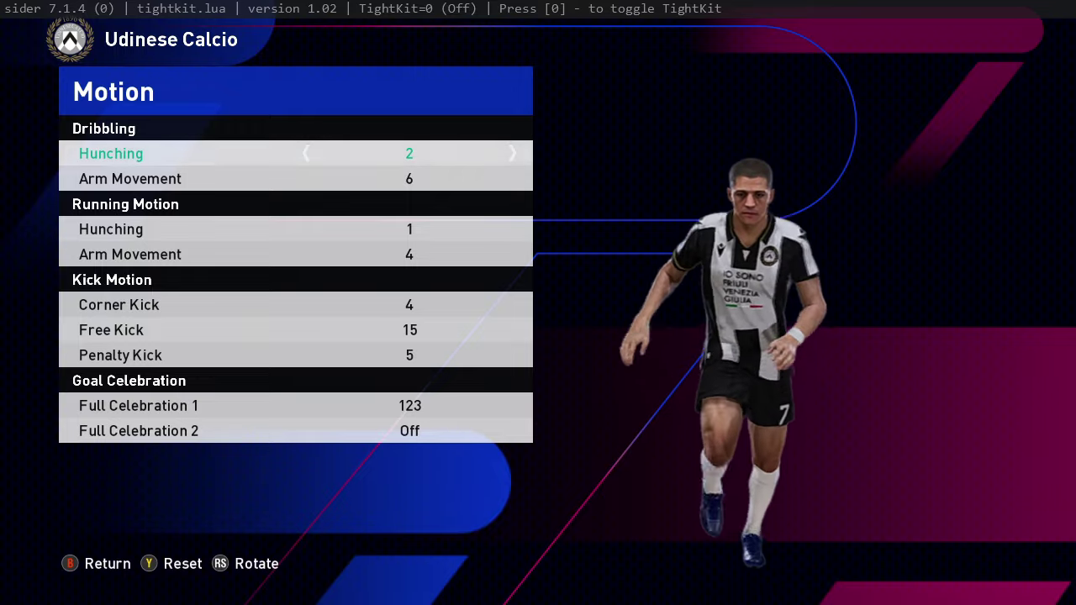
key(Up)
key(Up)
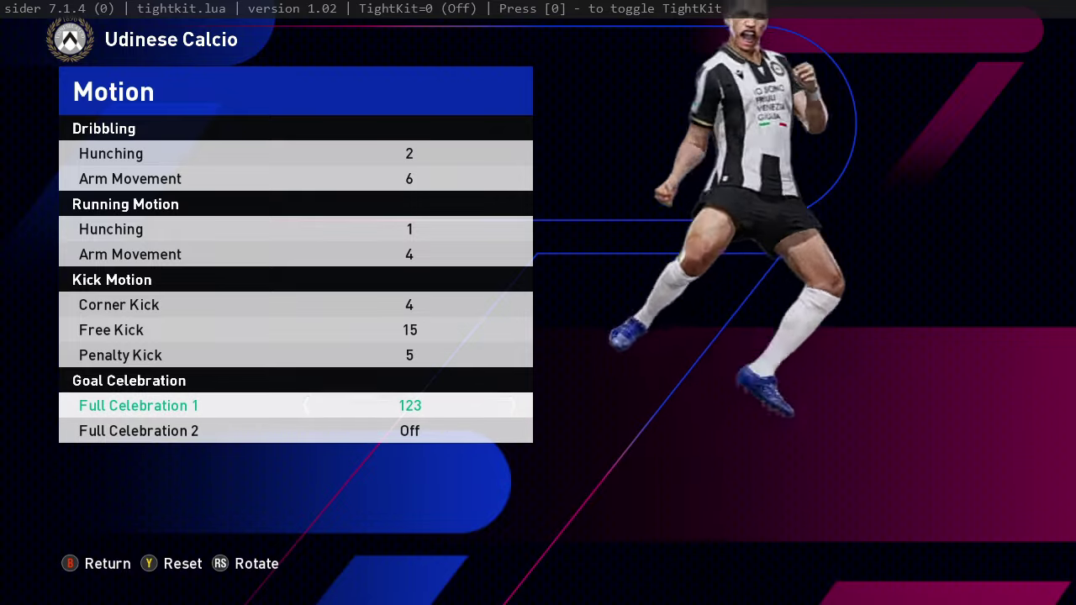
key(Up)
key(Up)
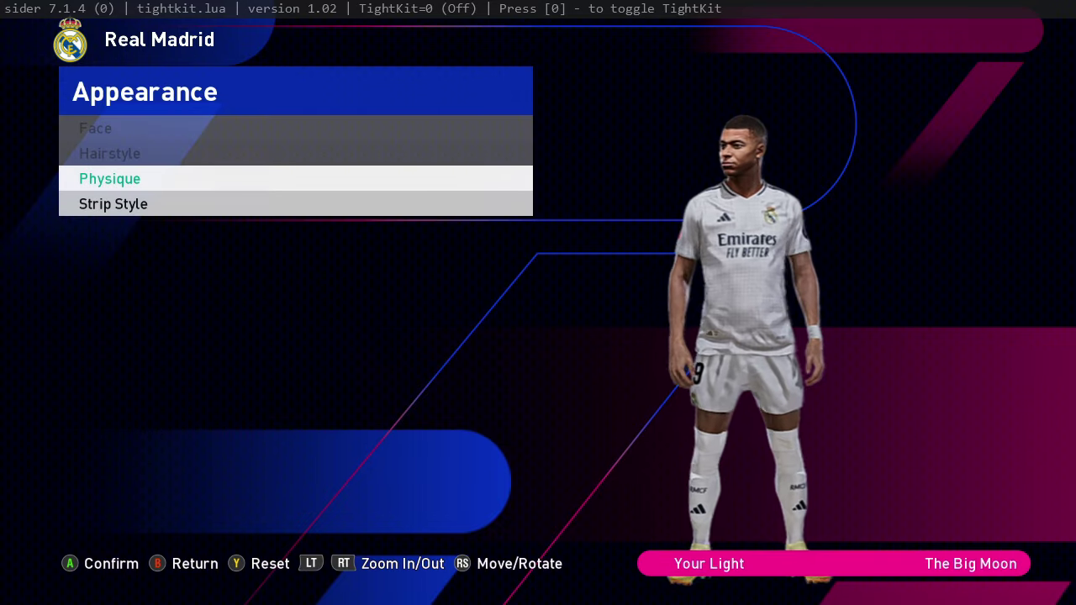
Rotate and zoom the Real Madrid player model to inspect the kit from the front and side.
key(c)
key(KP_6)
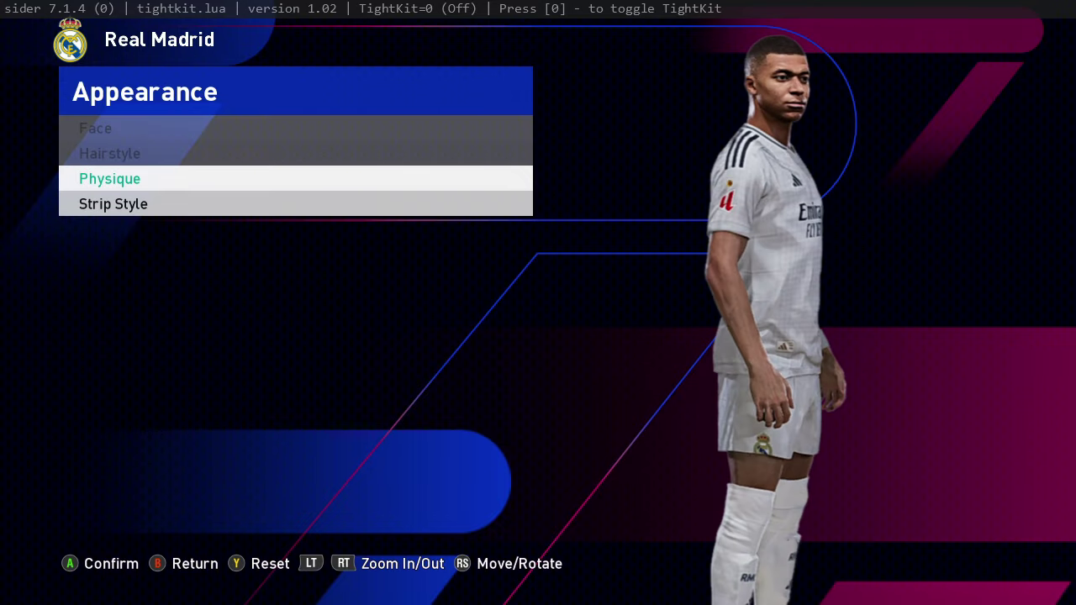
key(KP_6)
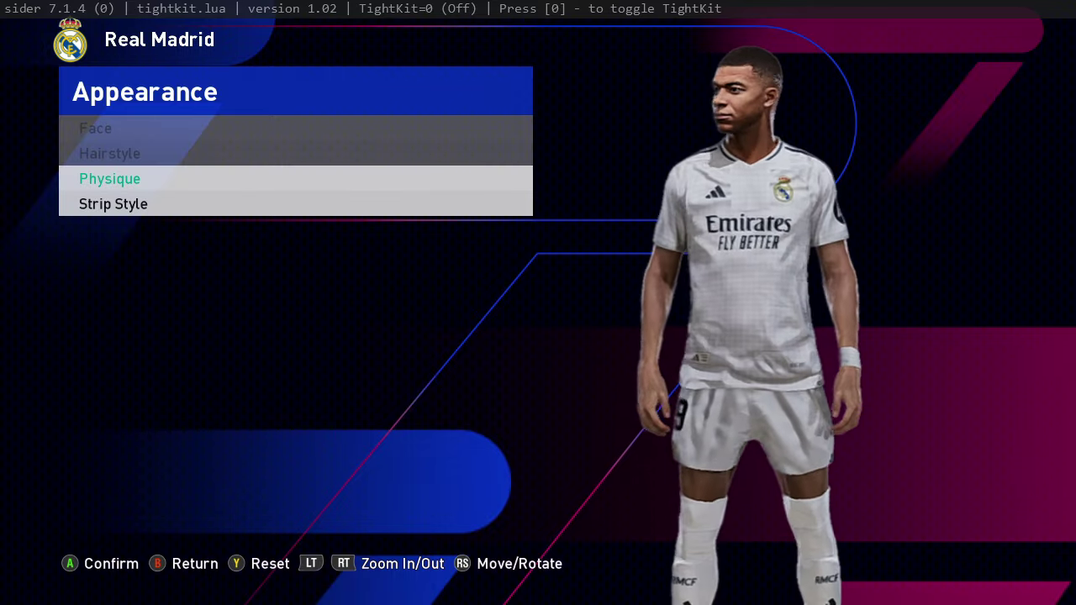
key(KP_4)
Preview the Real Madrid player's Full Celebration 1 in the Motion settings, then return to Edit Player.
key(Escape)
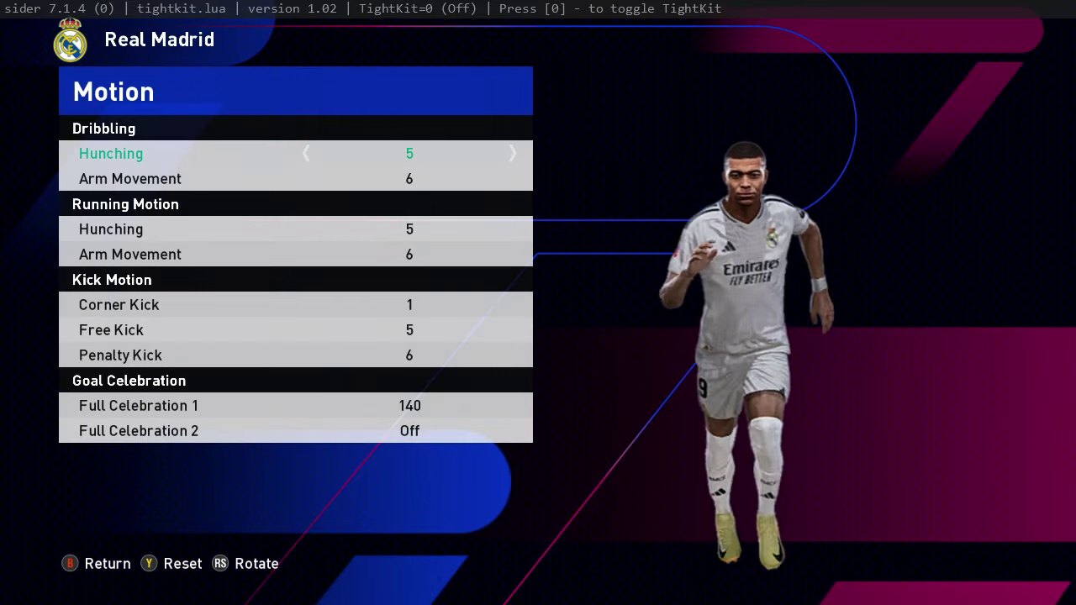
key(Up)
key(Up)
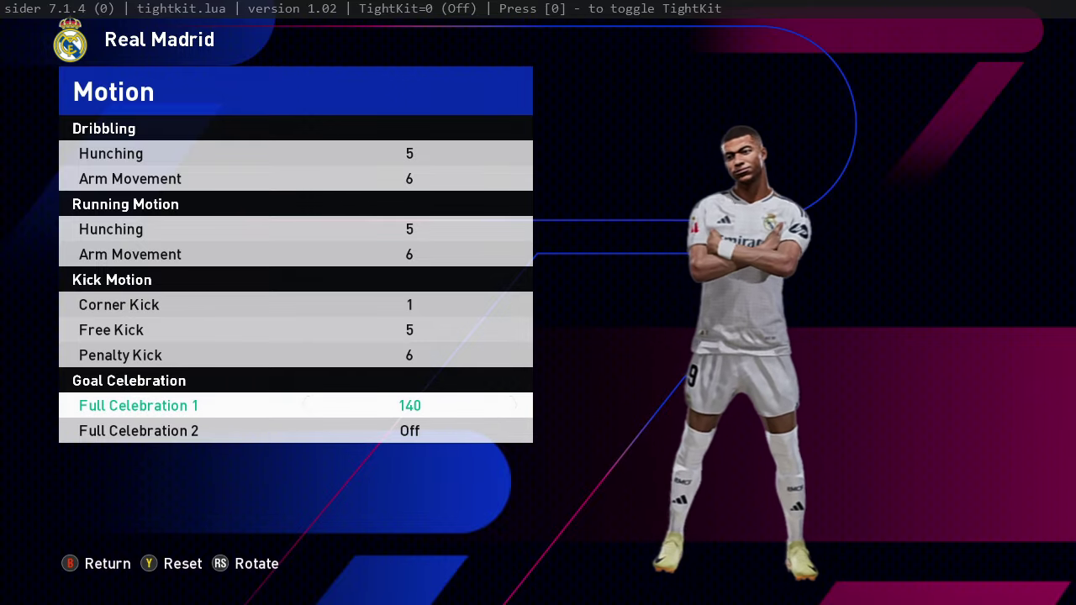
key(Escape)
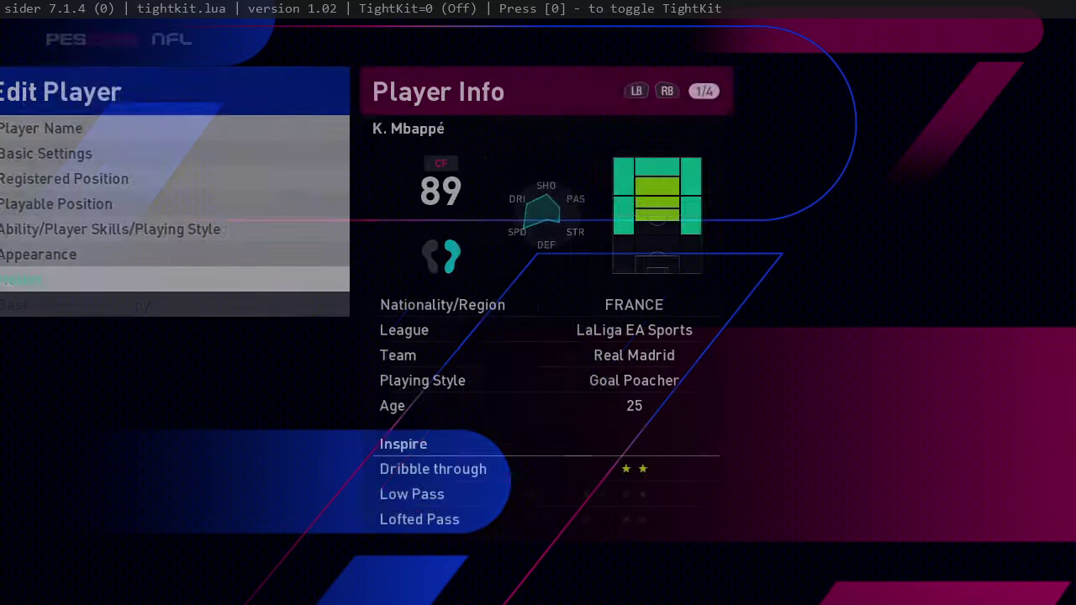
Open the Motion settings of the Manchester City number 20 and preview Full Celebration 1.
key(Return)
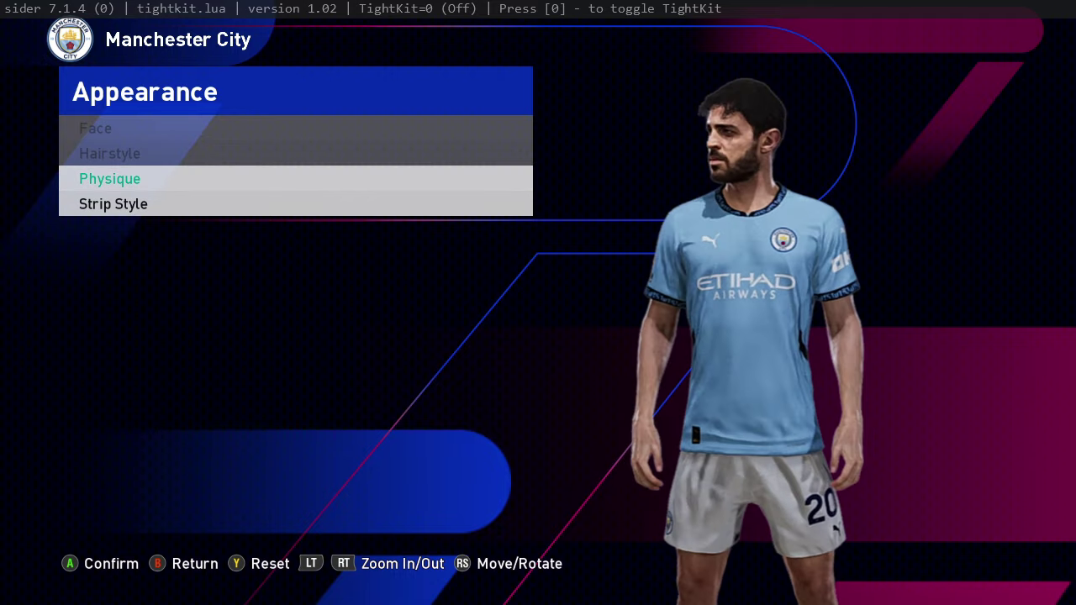
key(Escape)
key(Down)
key(Return)
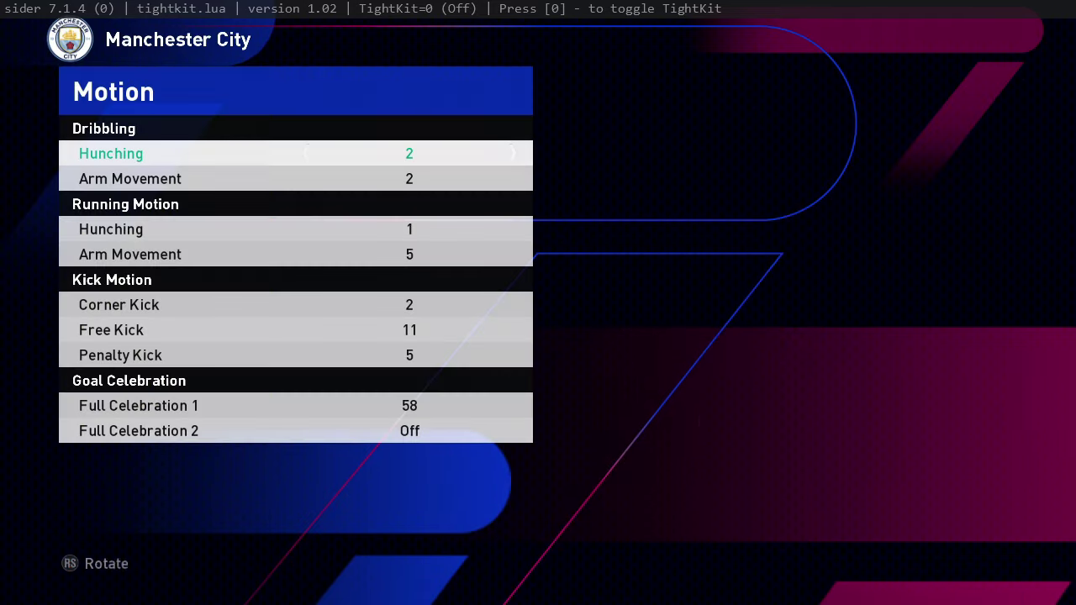
key(Up)
key(Up)
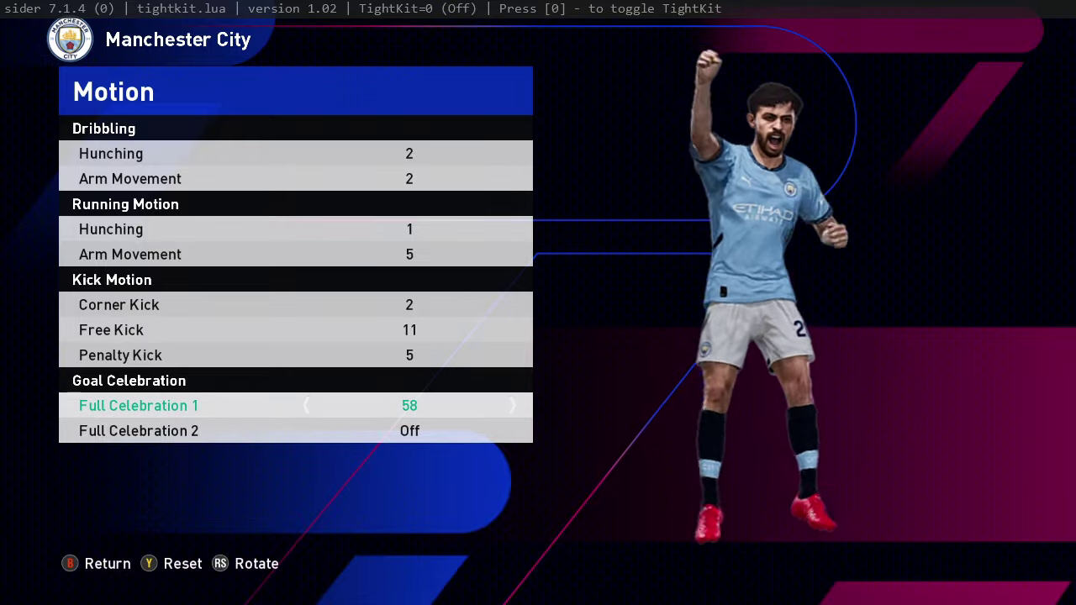
Preview the Manchester City number 20's kick, running and dribbling motions, then leave the Motion settings.
key(Up)
key(Up)
key(Up)
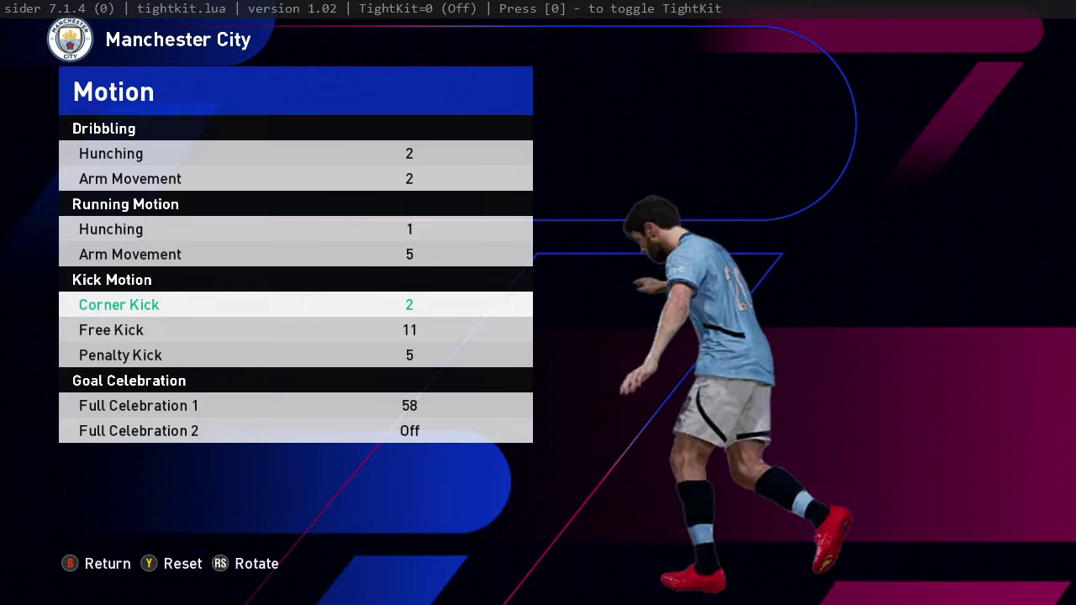
key(Up)
key(Up)
key(Up)
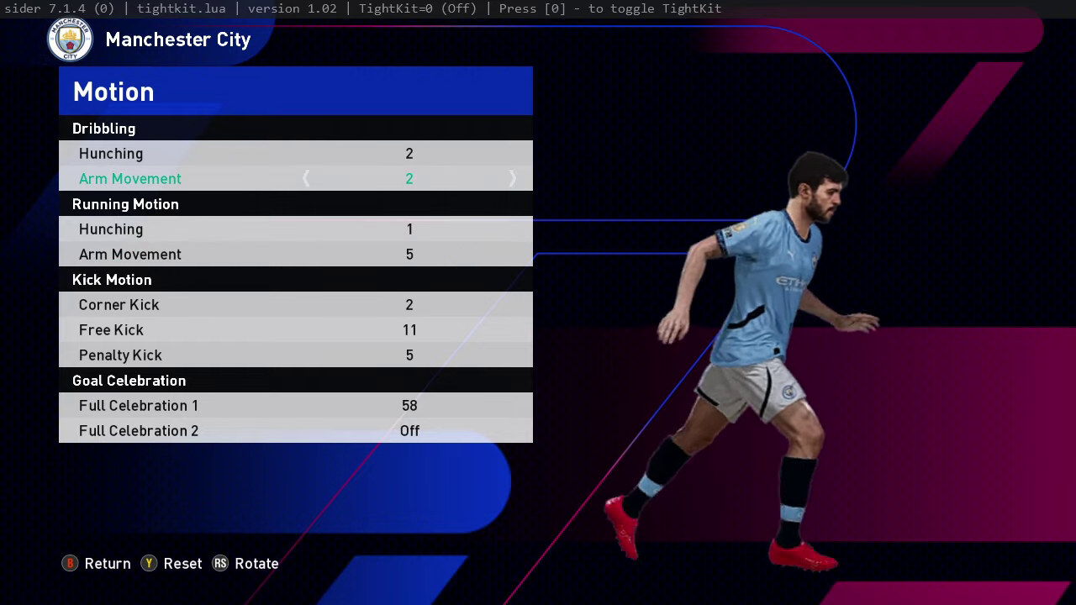
key(Escape)
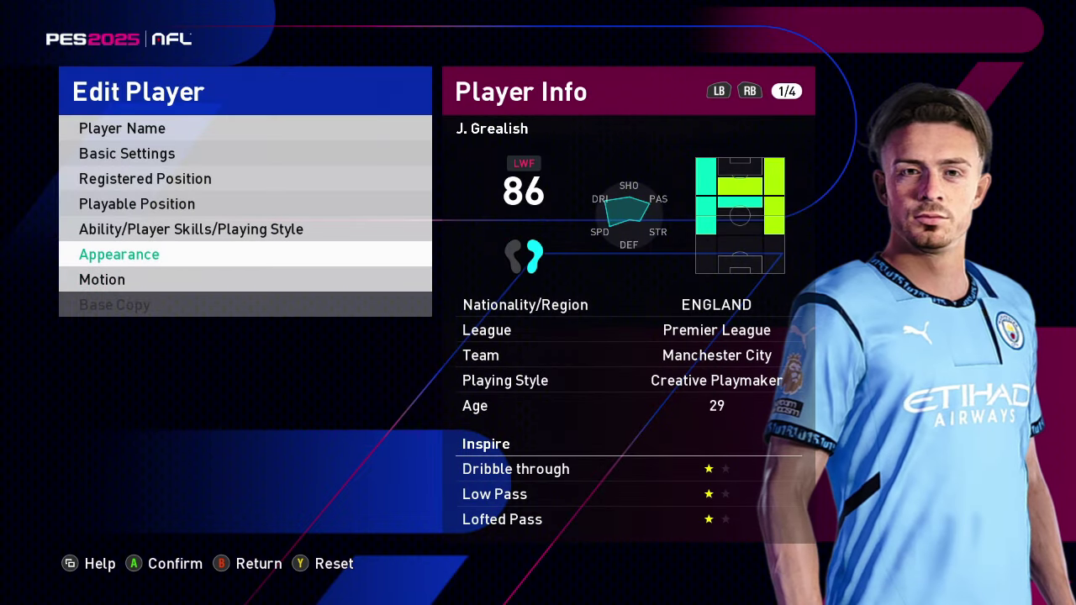
Open the Appearance settings of the Manchester City number 10, turn TightKit on and hide the Sider overlay.
key(Return)
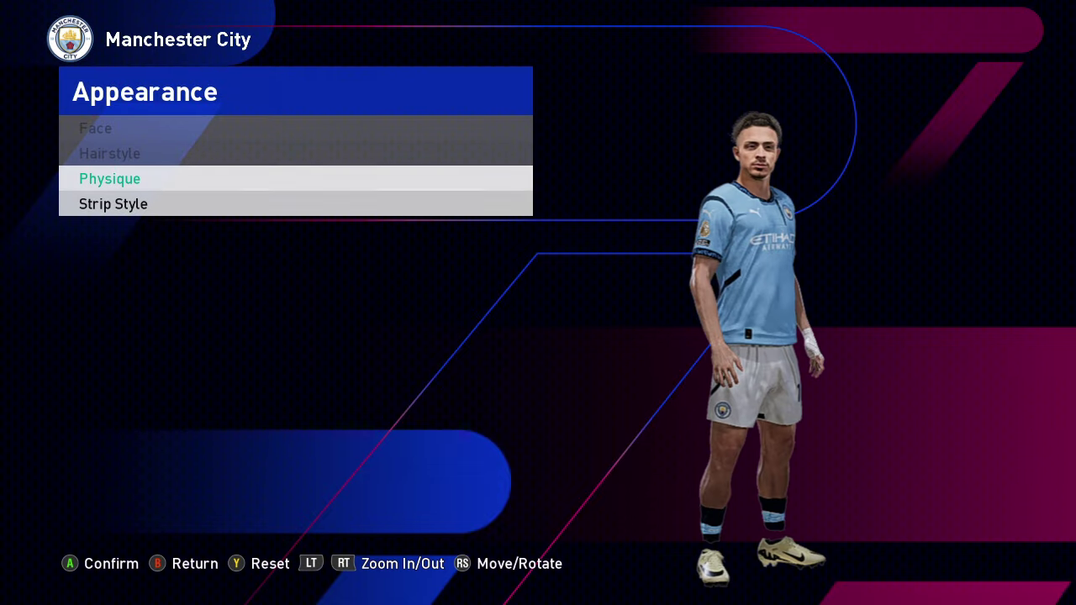
key(space)
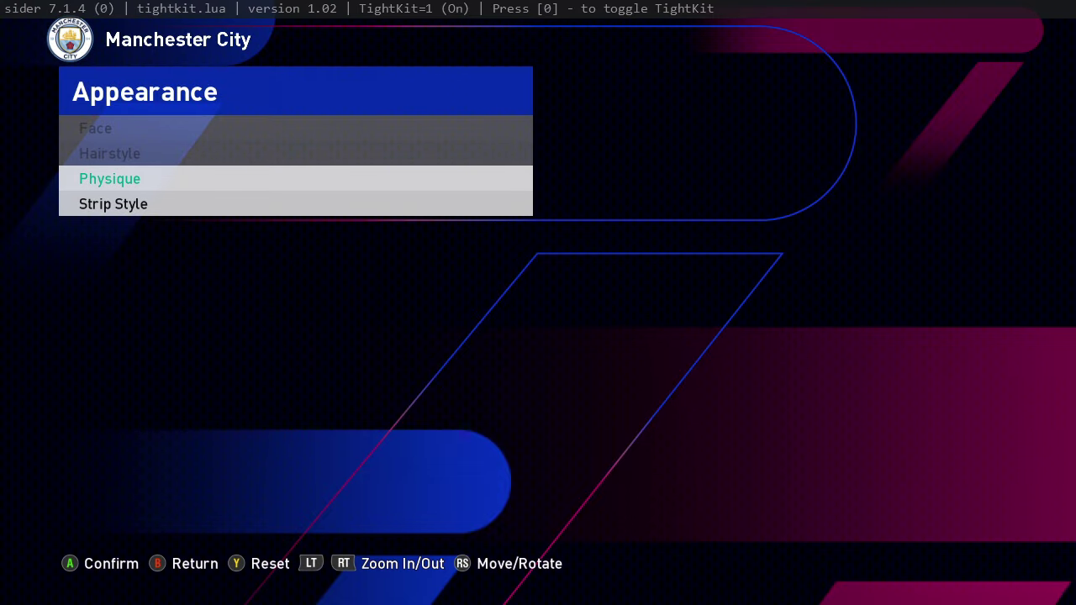
key(grave)
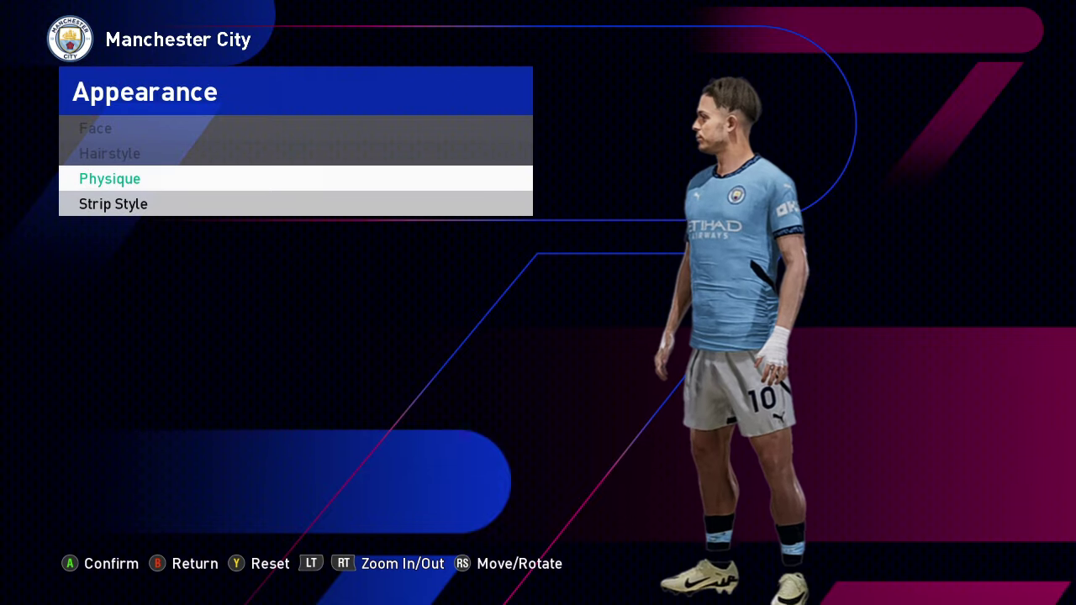
Inspect the Manchester City number 10's shirt, shorts, socks and boots from all sides.
key(Right)
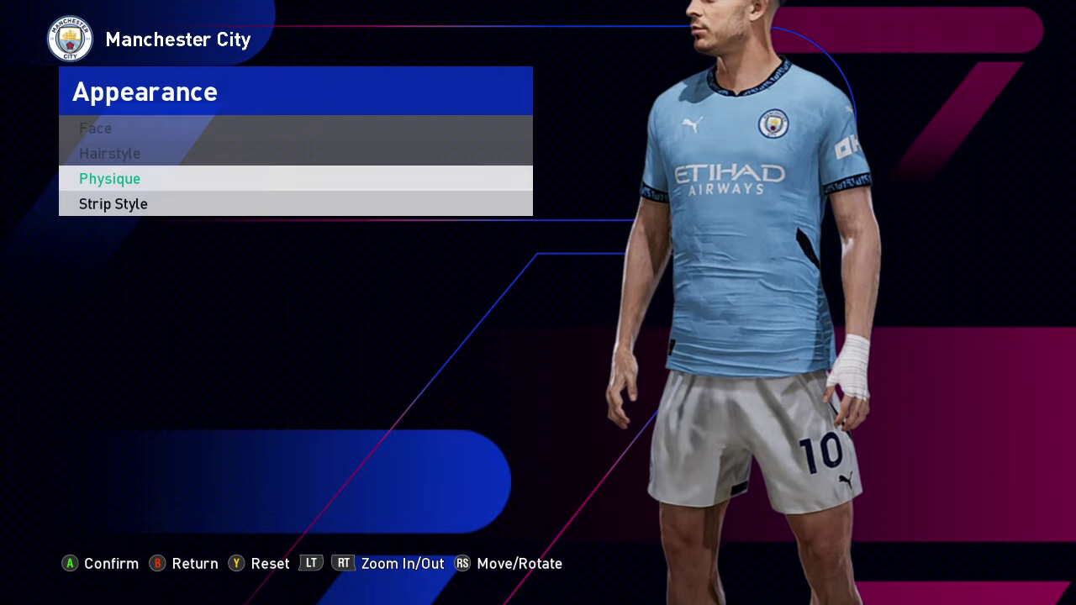
key(Right)
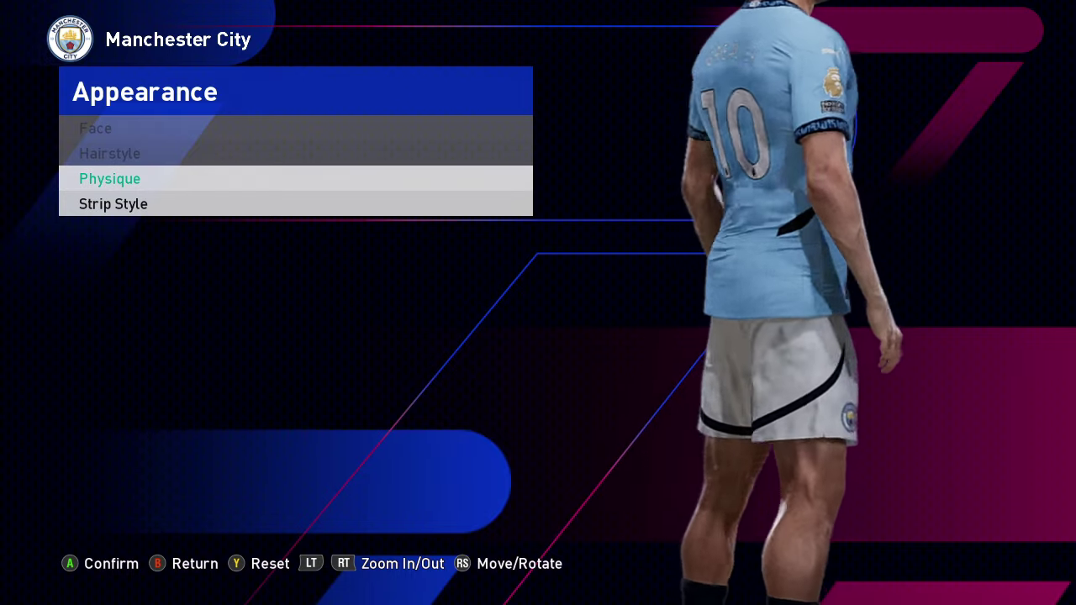
key(Down)
key(Right)
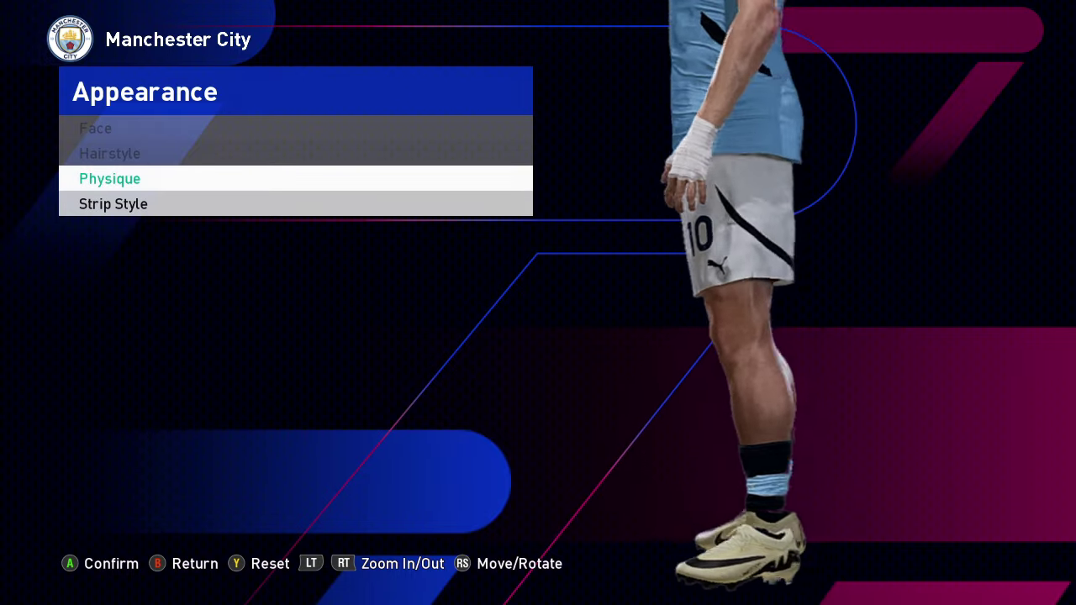
key(Right)
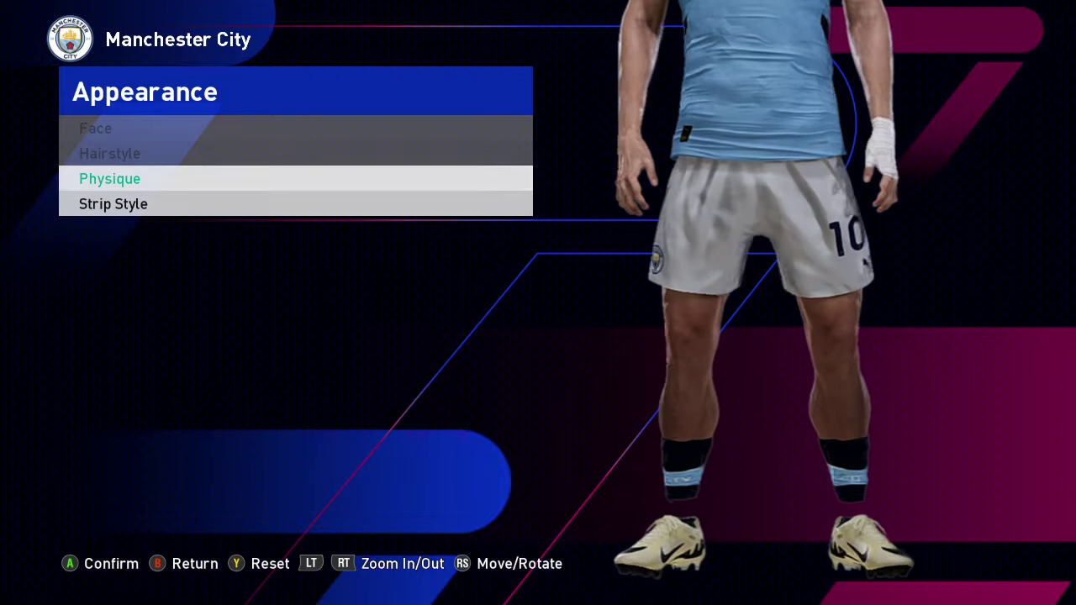
key(Up)
key(z)
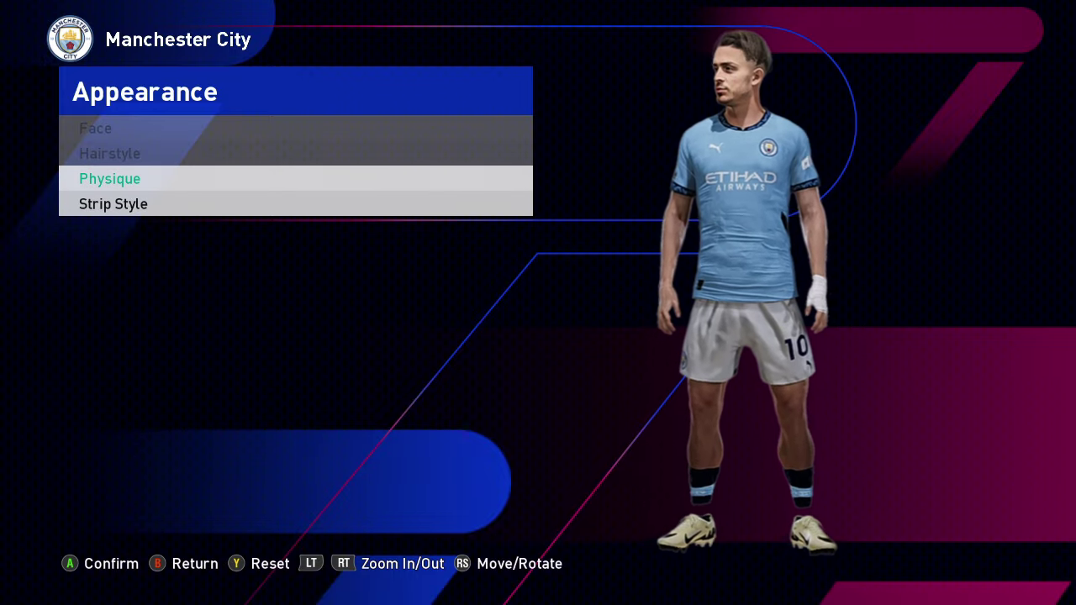
key(Right)
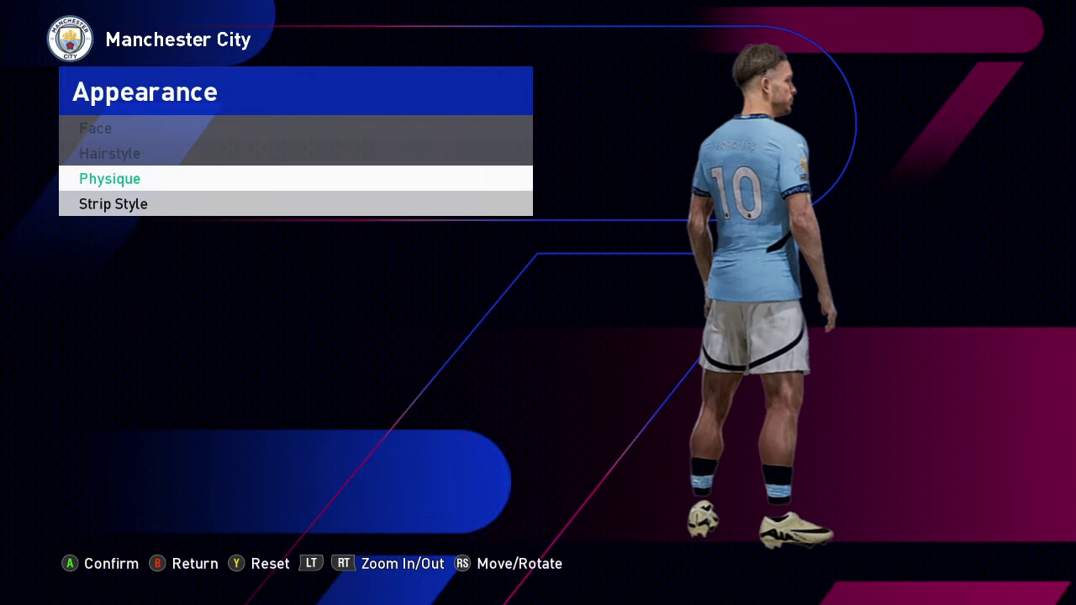
Open the Manchester City number 10's Motion settings and preview Full Celebration 1 and the kick motions.
key(Escape)
key(Down)
key(Return)
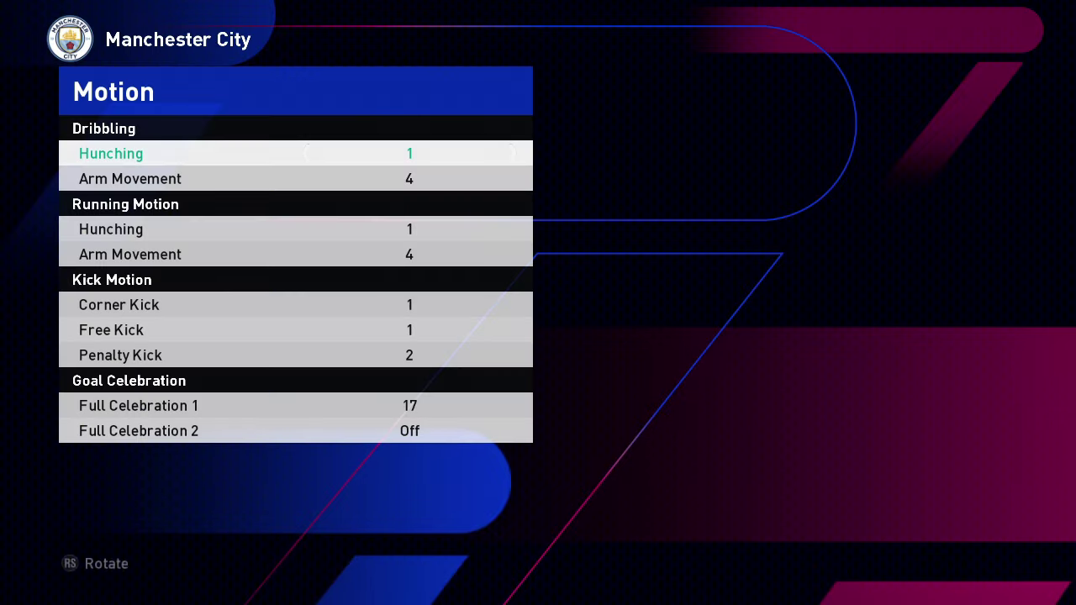
key(Up)
key(Up)
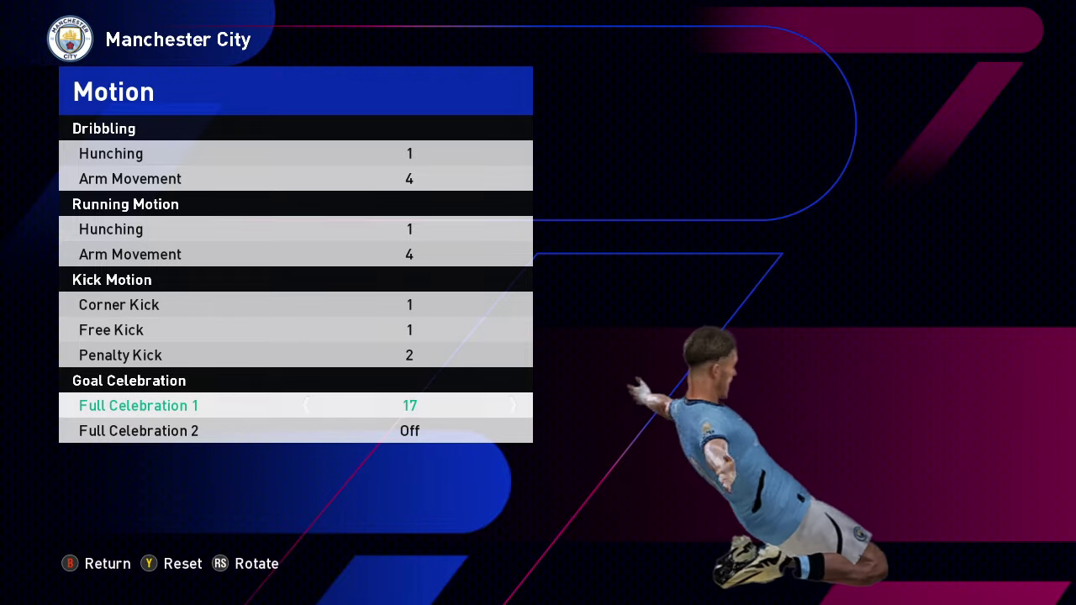
key(Up)
key(Up)
key(Up)
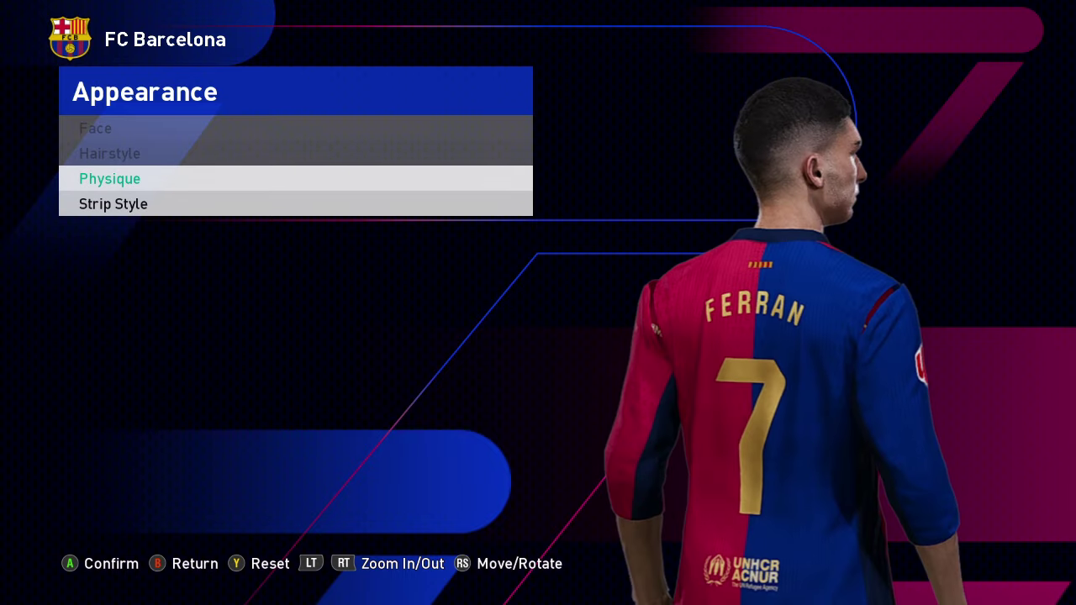
Show the Sider overlay over the FC Barcelona player's appearance and cycle its modules to tightkit.lua.
key(ctrl+grave)
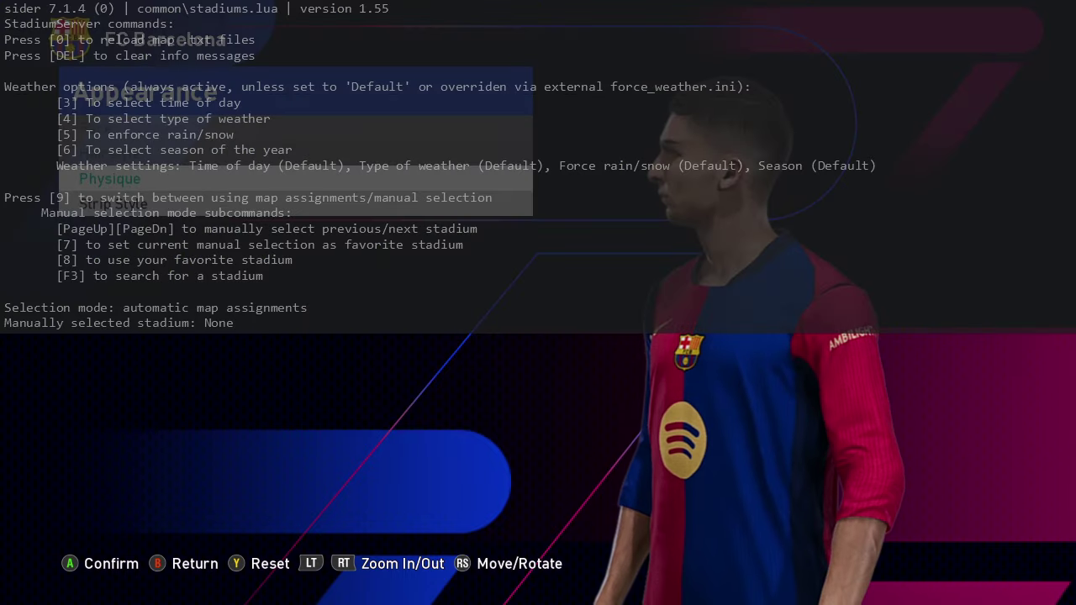
key(grave)
key(grave)
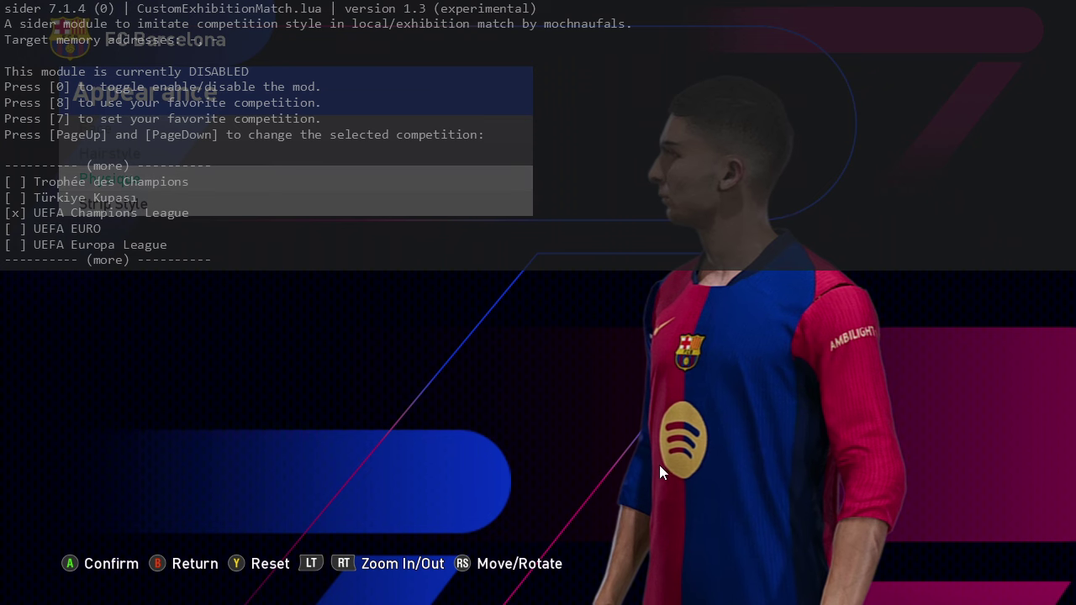
key(grave)
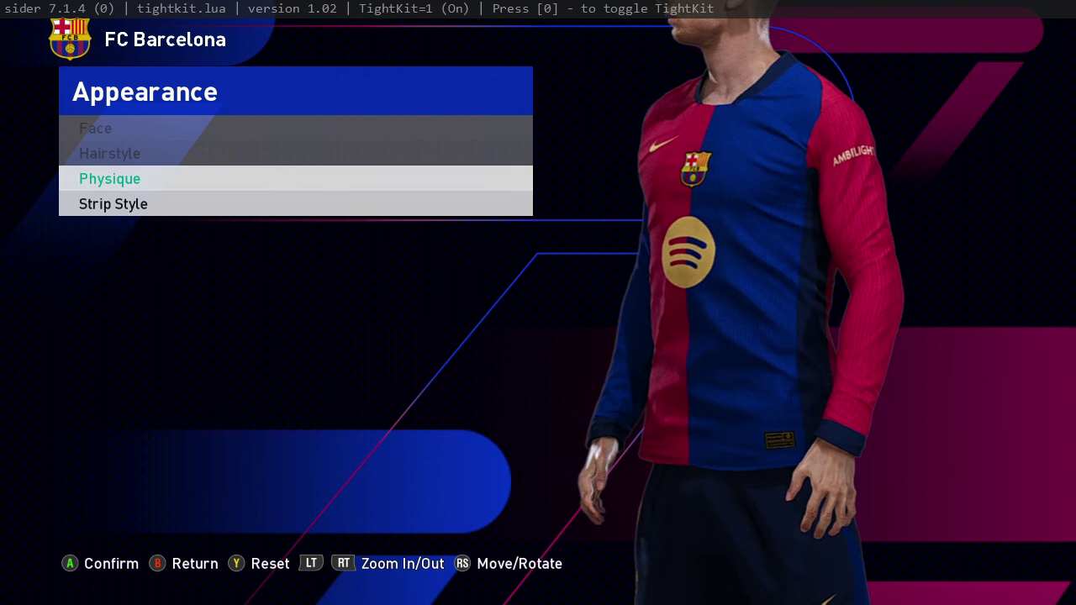
Open the FC Barcelona player's Strip Style settings and cycle the Sleeves option round to Long.
key(Down)
key(Return)
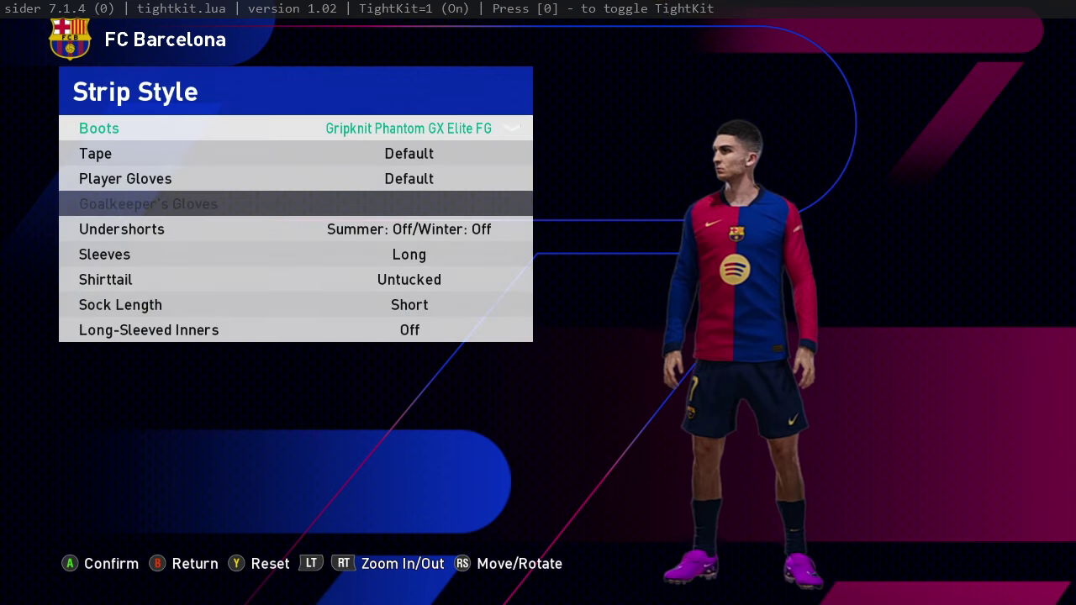
key(Down)
key(Down)
key(Down)
key(Down)
key(Down)
key(Down)
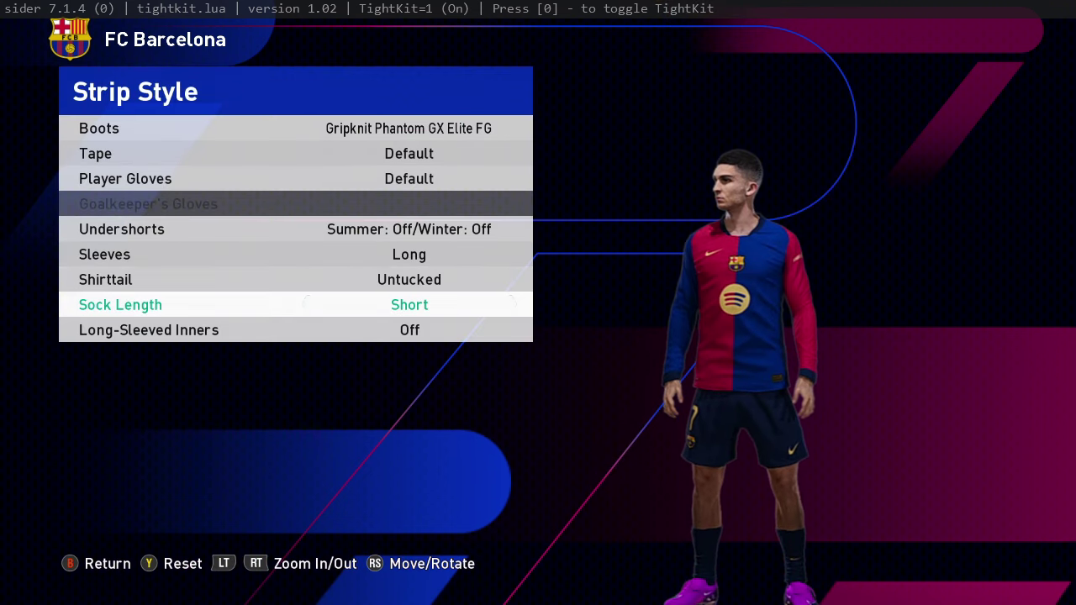
key(Up)
key(Up)
key(Right)
key(Right)
key(Right)
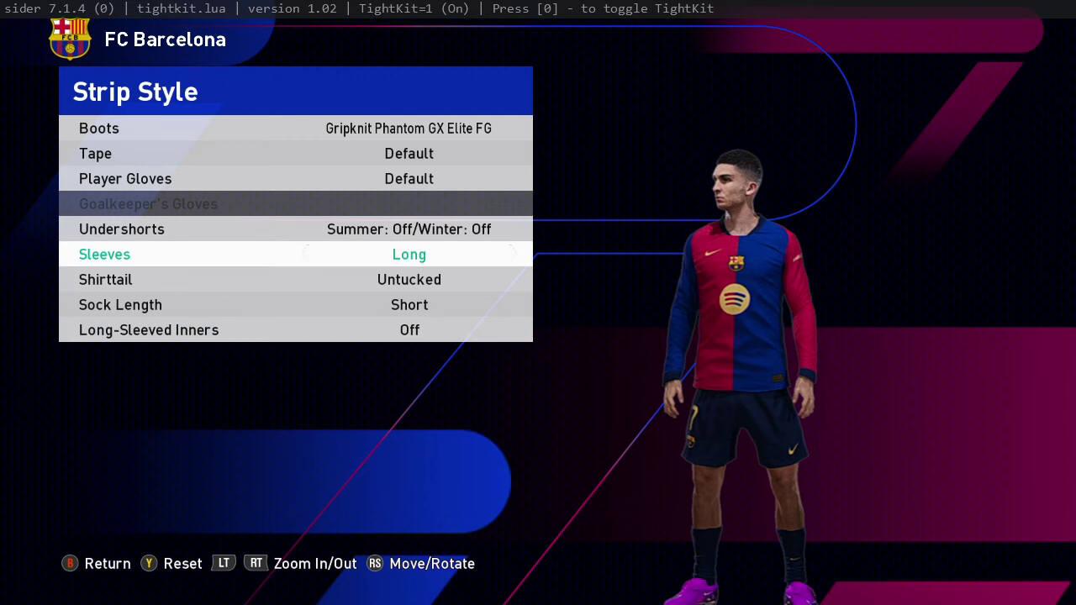
Toggle the TightKit module on the long-sleeved FC Barcelona player.
key(0)
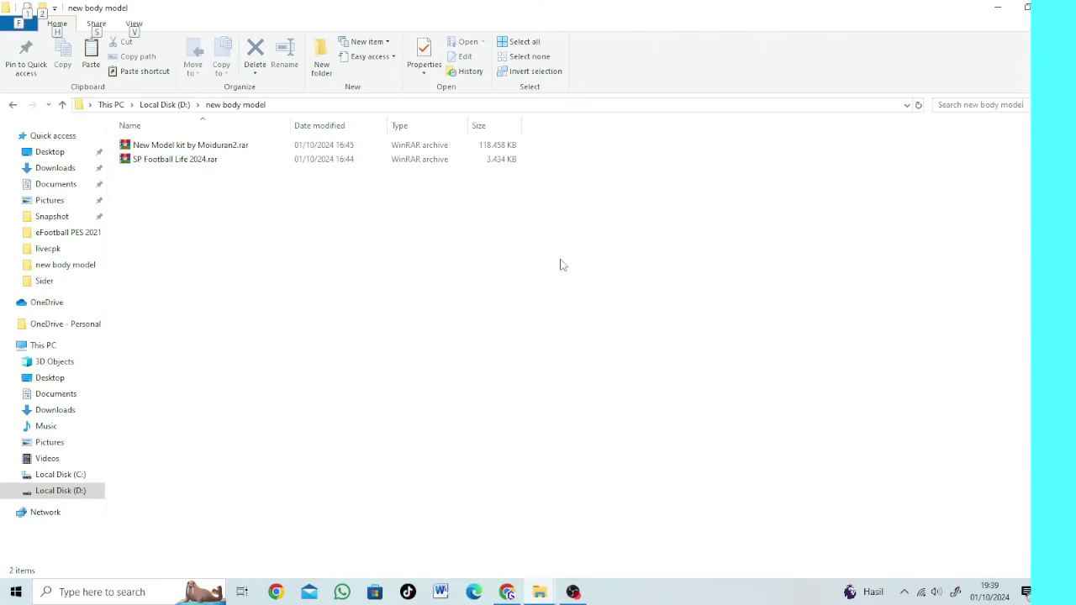
Switch to File Explorer and extract the New Model kit by Moiduran2 and SP Football Life 2024 archives in the new body model folder.
right_click(185, 146)
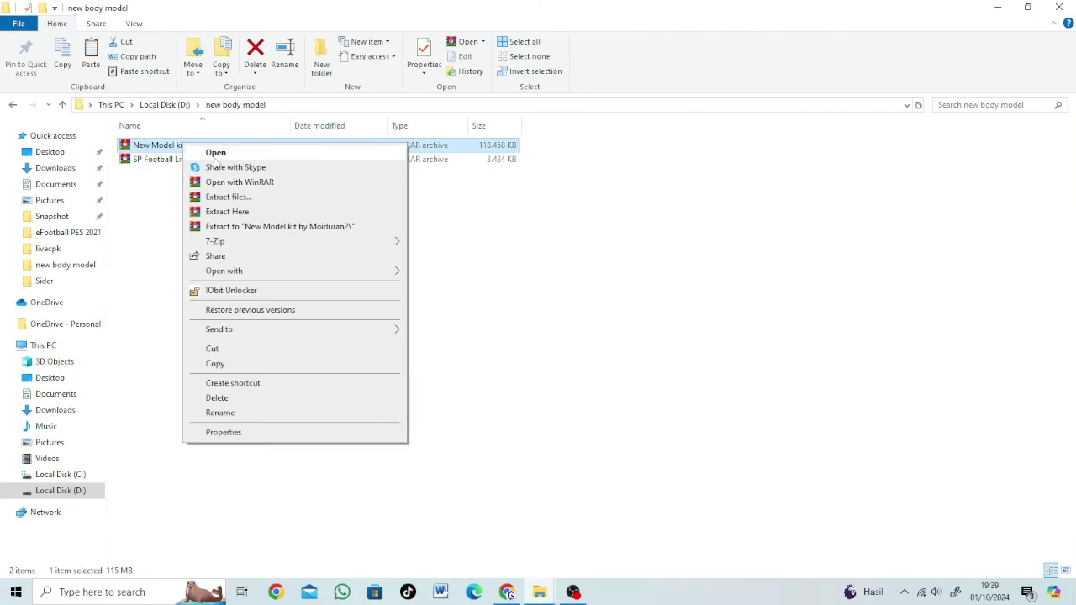
click(289, 215)
right_click(211, 174)
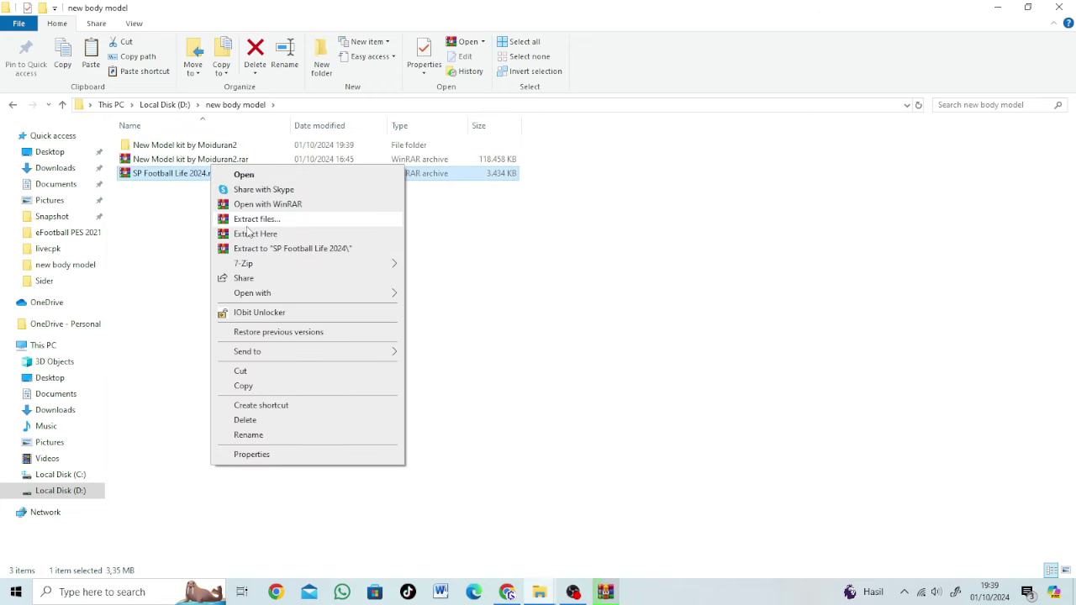
click(248, 221)
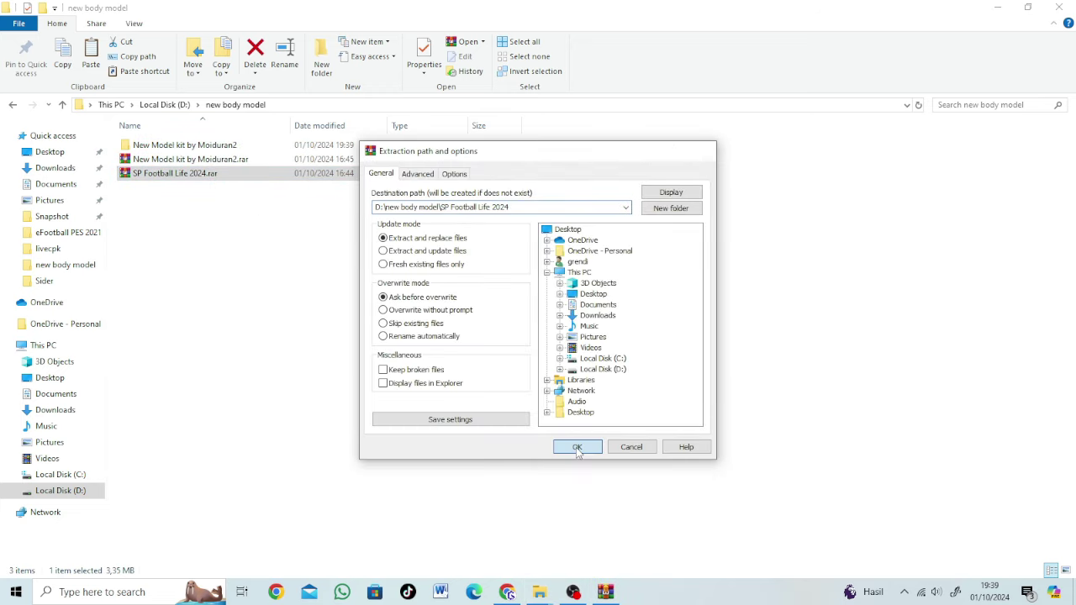
click(576, 447)
Copy the Global Model-4 and shirts tight folders from the extracted New Model kit by Moiduran2 folder.
double_click(205, 148)
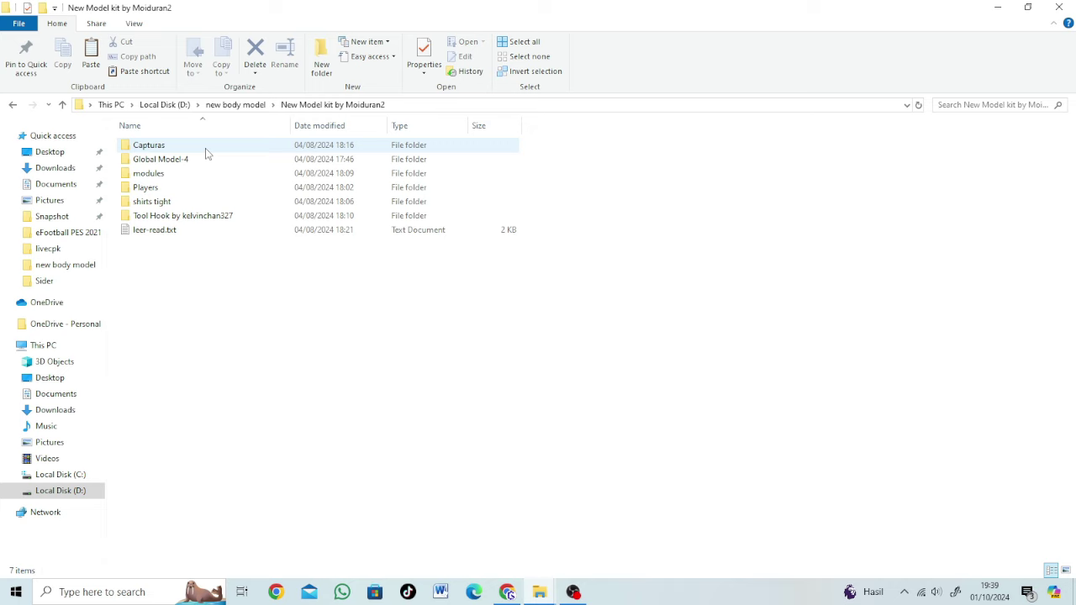
right_click(148, 162)
click(214, 359)
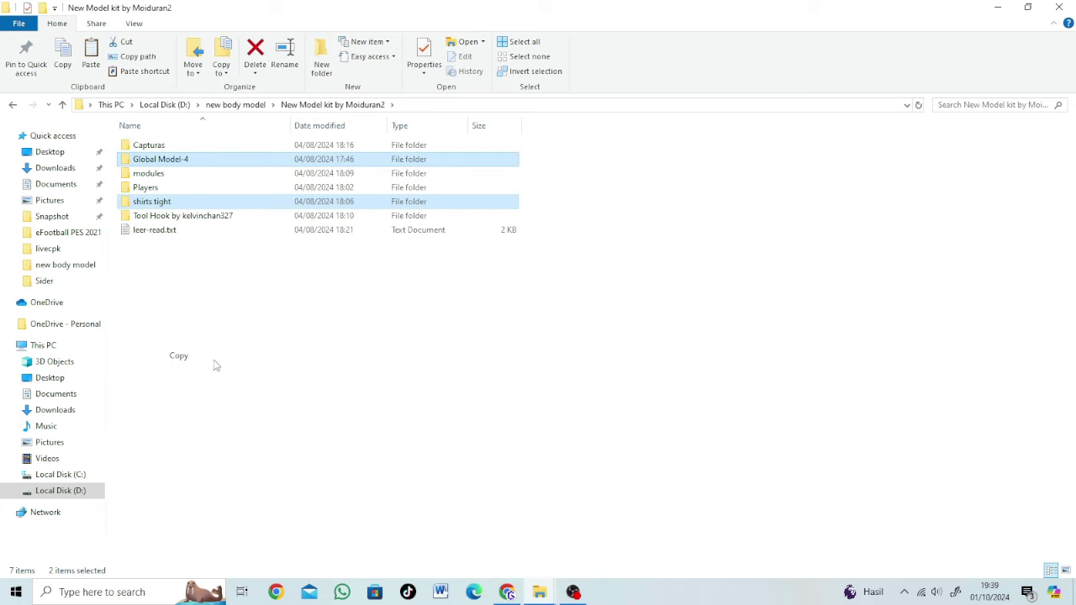
Paste the copied folders into Football Life 2024's SiderAddons\livecpk folder, replacing the files with the same names.
click(539, 592)
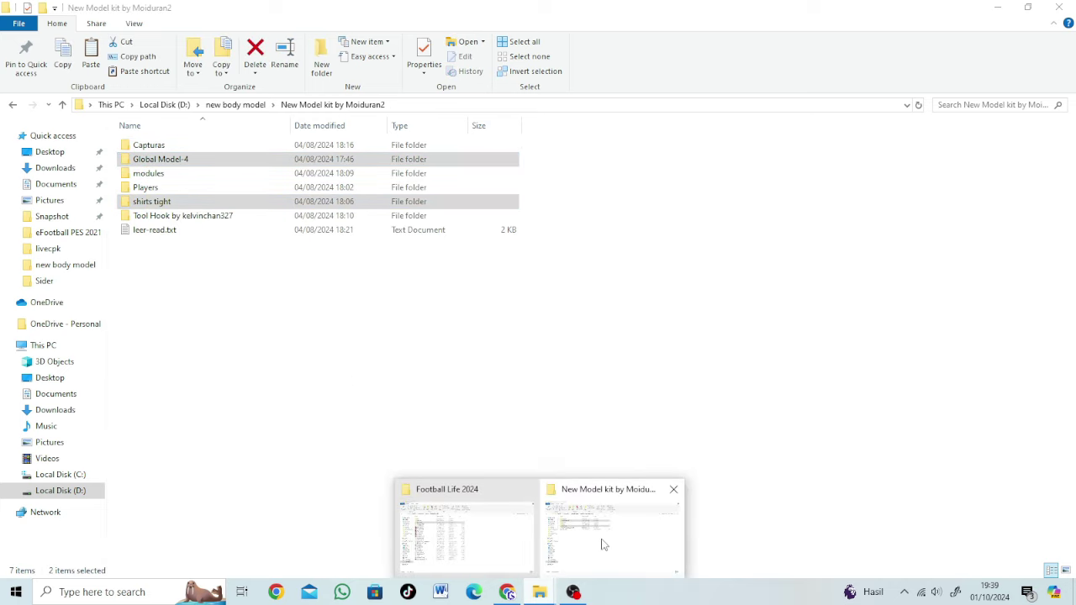
click(467, 538)
double_click(187, 174)
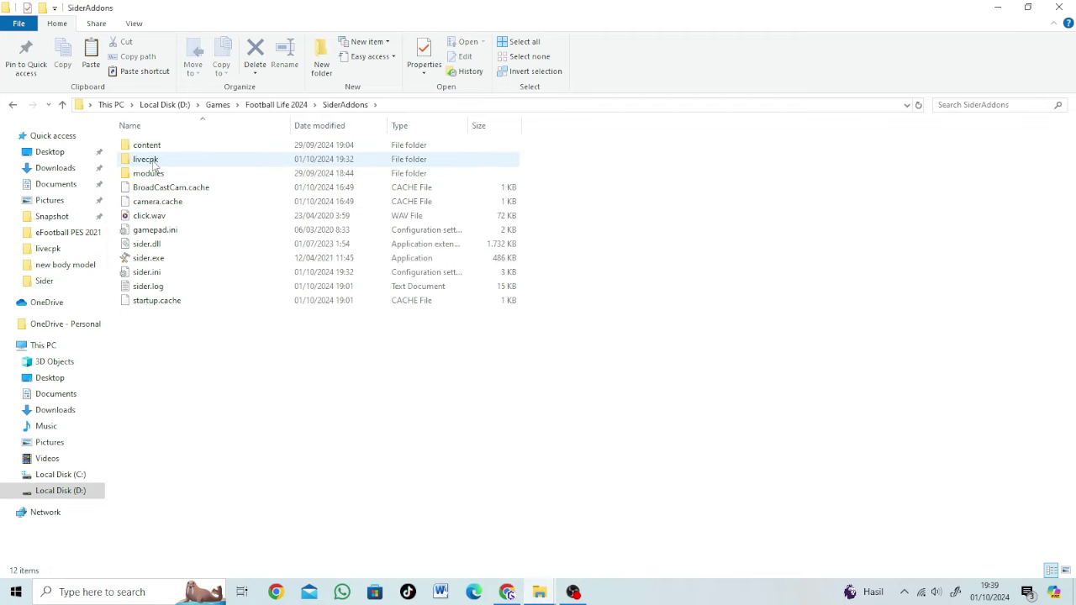
double_click(190, 163)
right_click(598, 216)
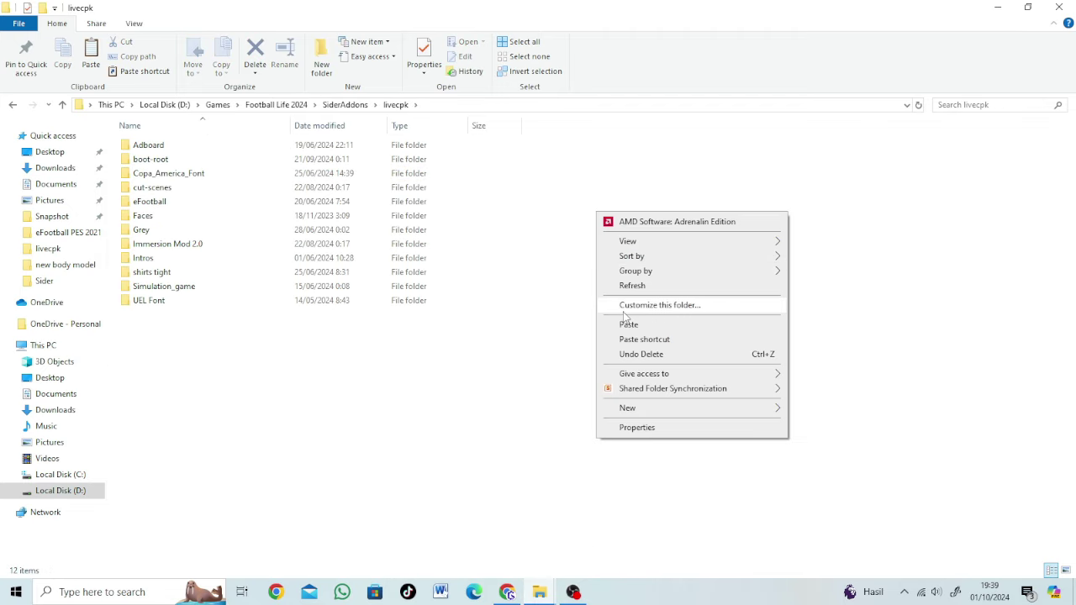
click(619, 327)
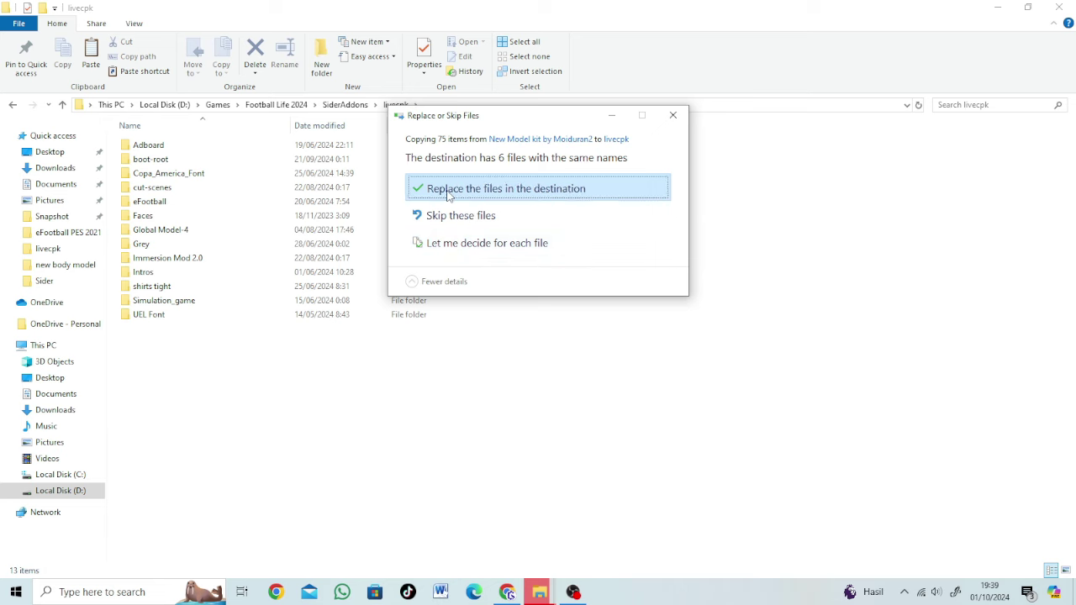
click(447, 192)
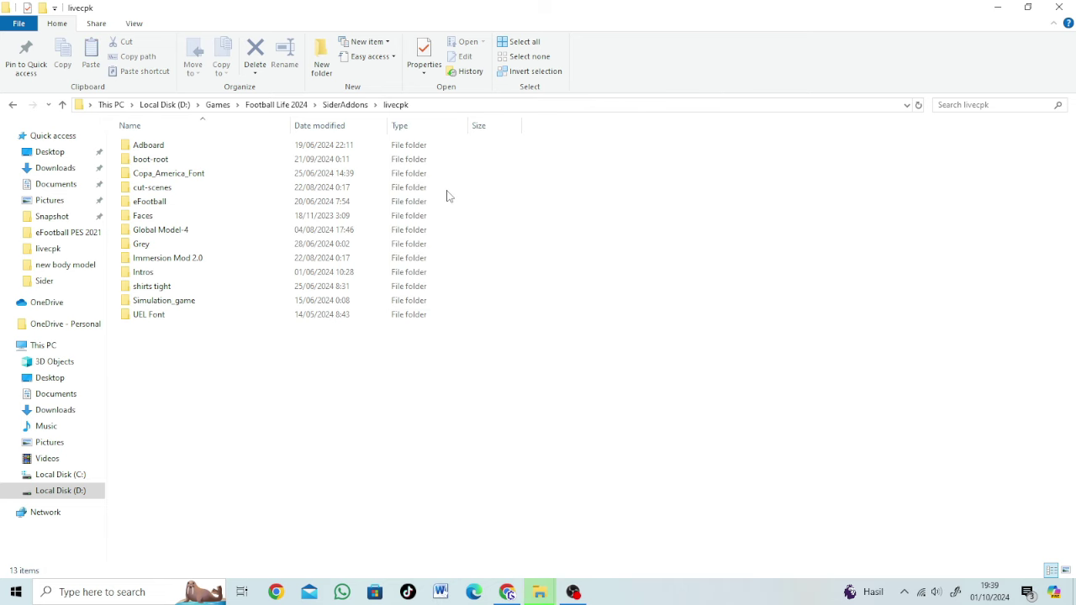
Check the livecpk folder and the contents of the extracted SP Football Life 2024 folder, and return to new body model.
click(540, 592)
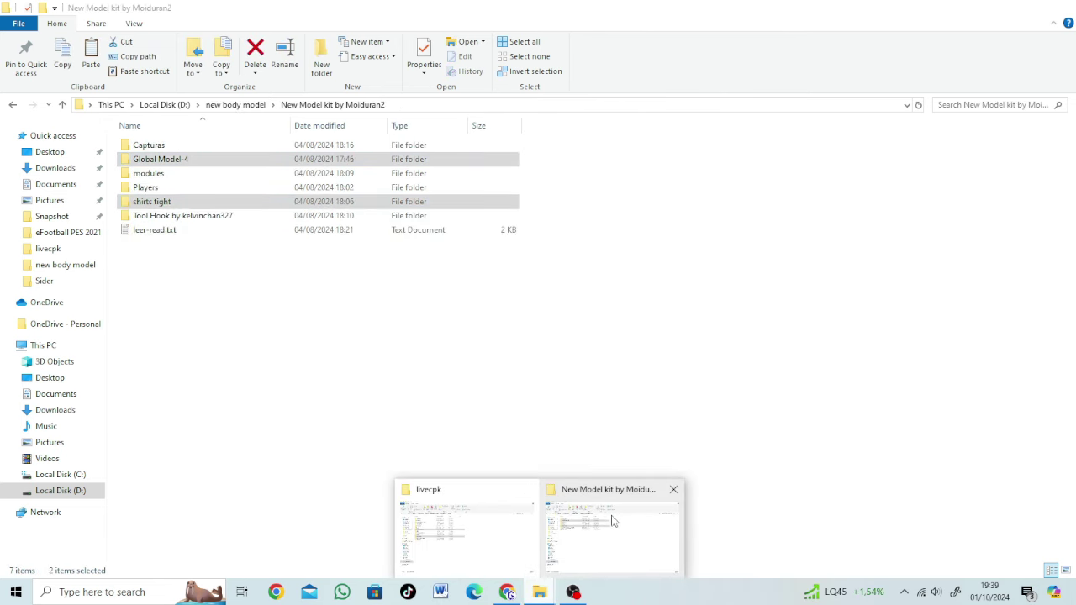
click(463, 534)
click(551, 582)
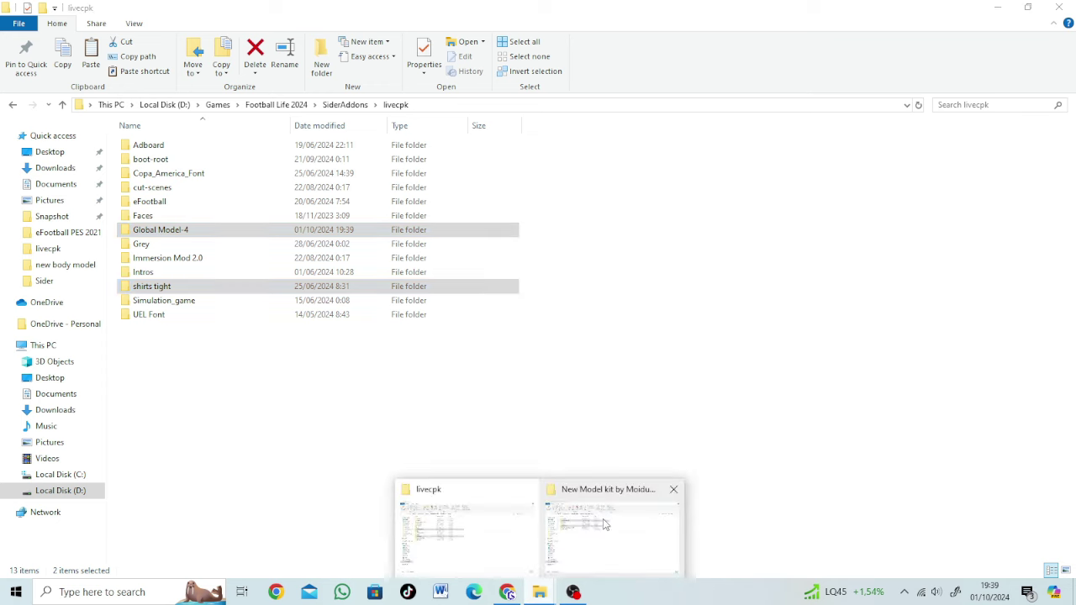
click(614, 525)
click(236, 104)
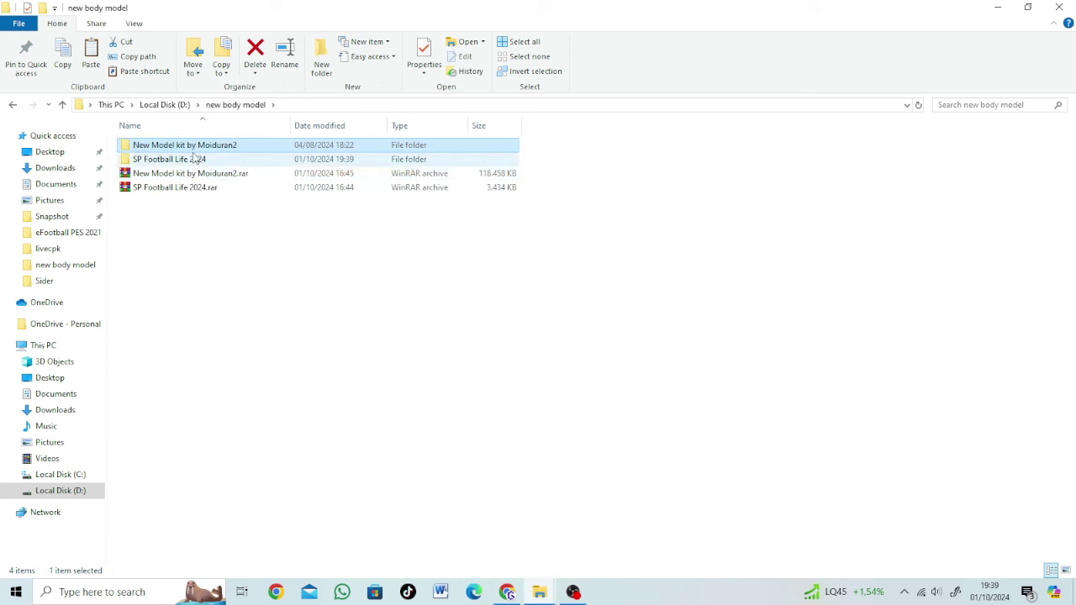
double_click(193, 159)
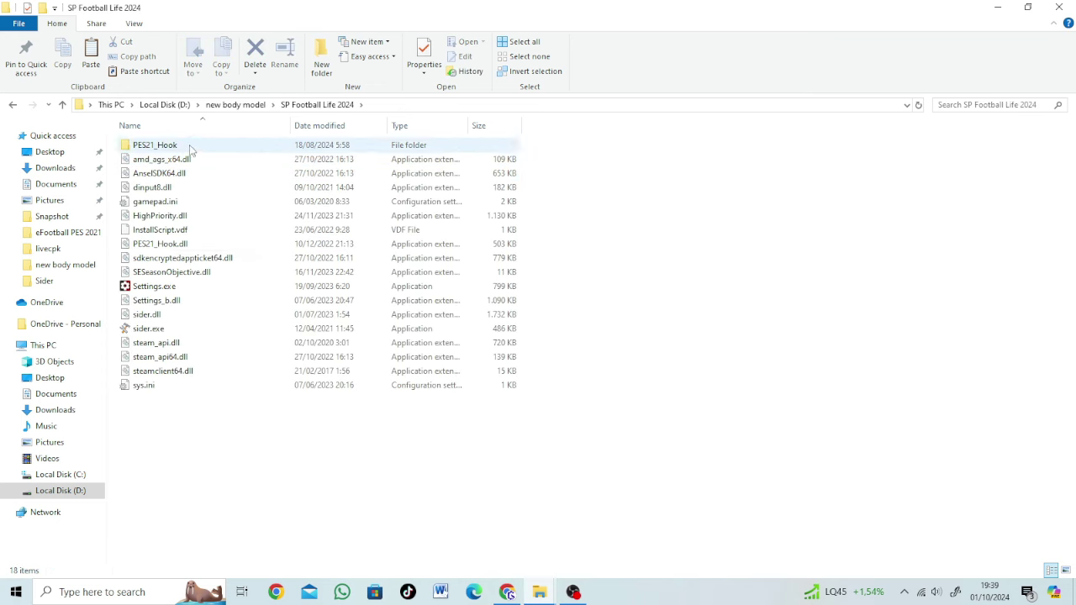
click(237, 104)
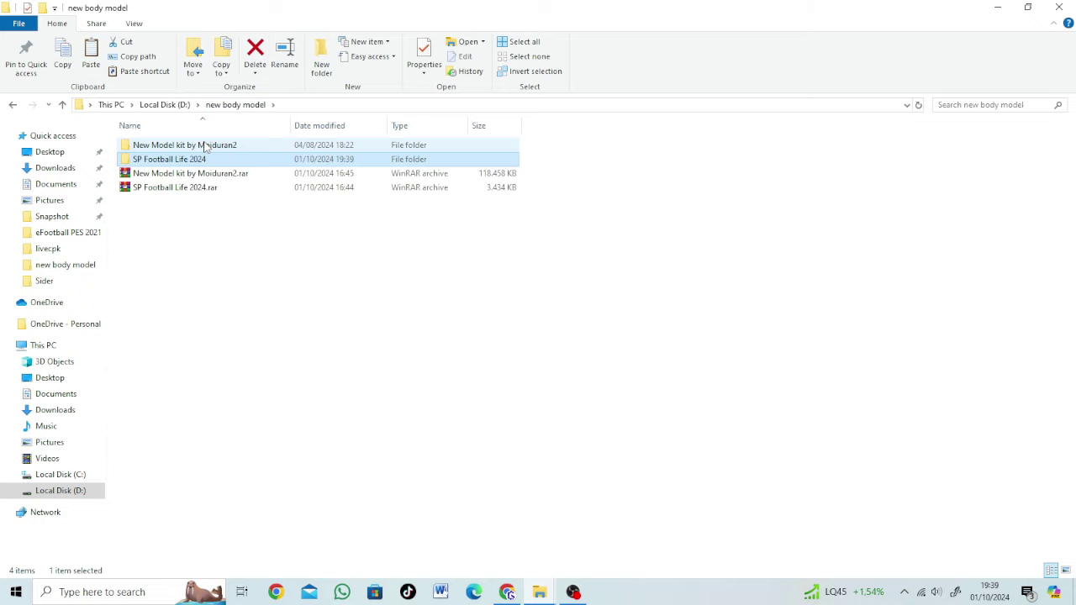
Copy kserv.lua from the modules folder of New Model kit by Moiduran2.
double_click(186, 146)
double_click(172, 173)
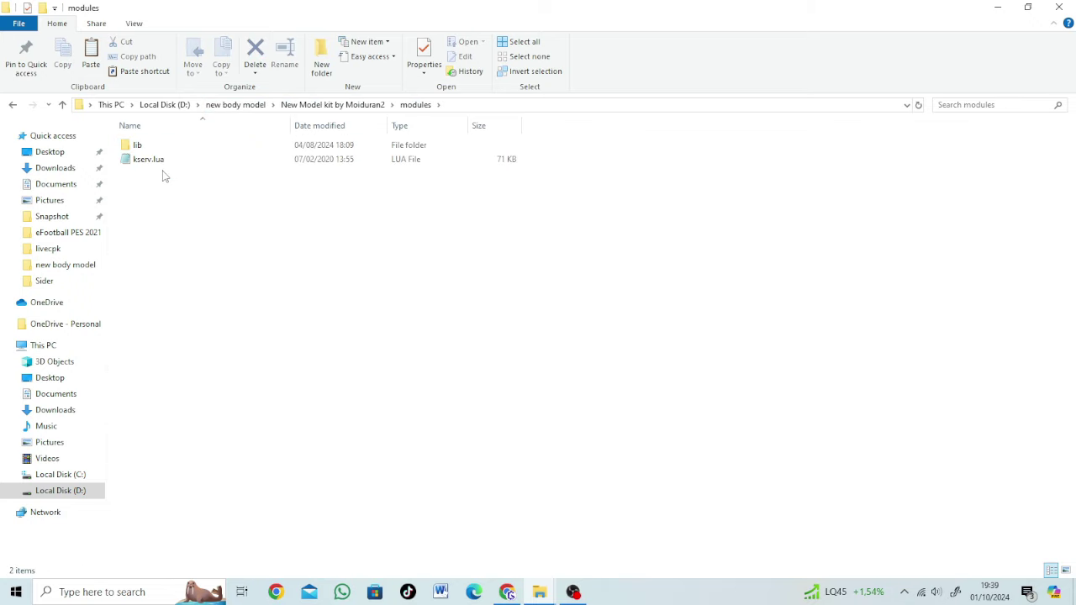
right_click(155, 166)
click(225, 395)
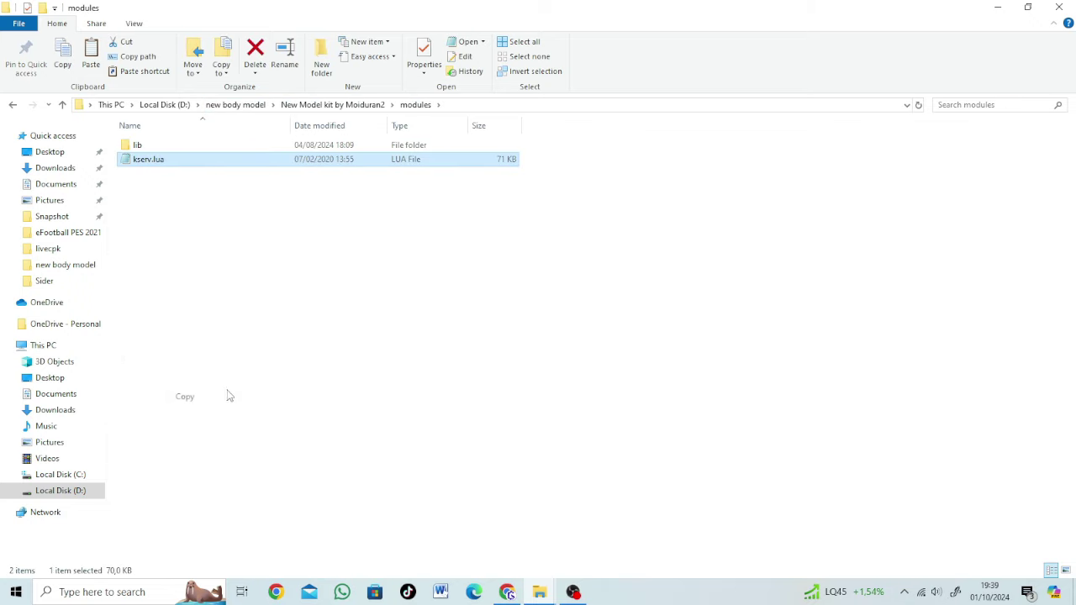
Paste kserv.lua into Football Life 2024's SiderAddons\modules folder, replacing the existing file.
click(532, 594)
click(486, 538)
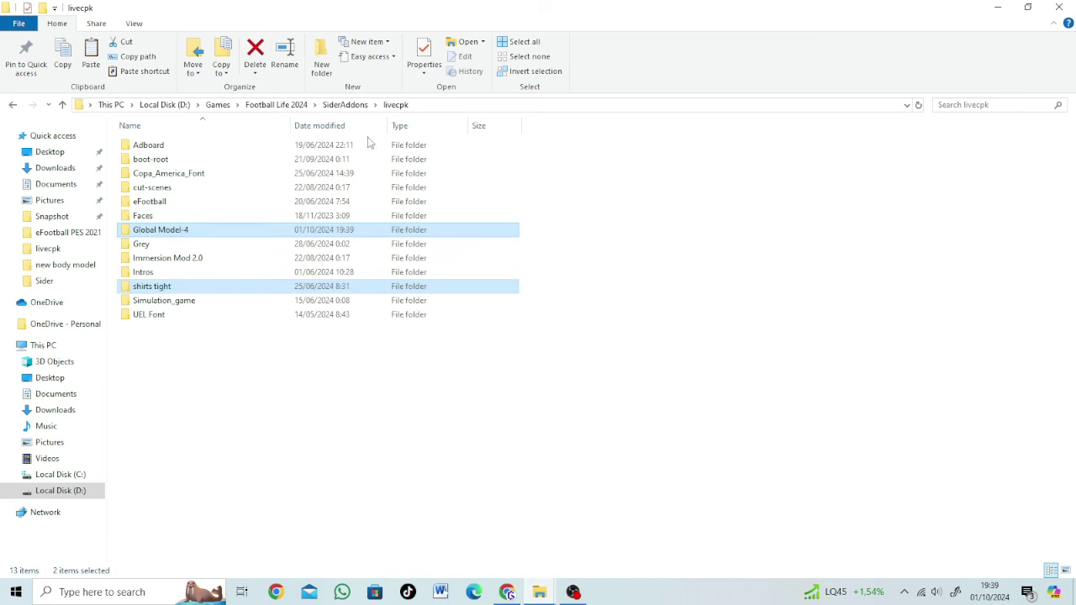
click(344, 107)
double_click(168, 174)
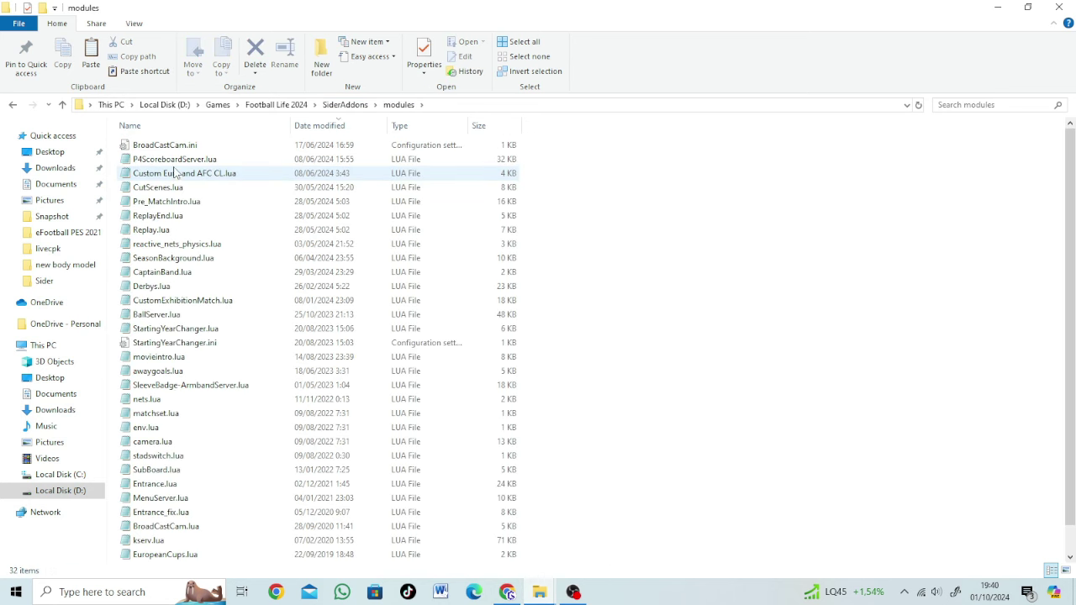
scroll(219, 291, down, 1)
right_click(638, 259)
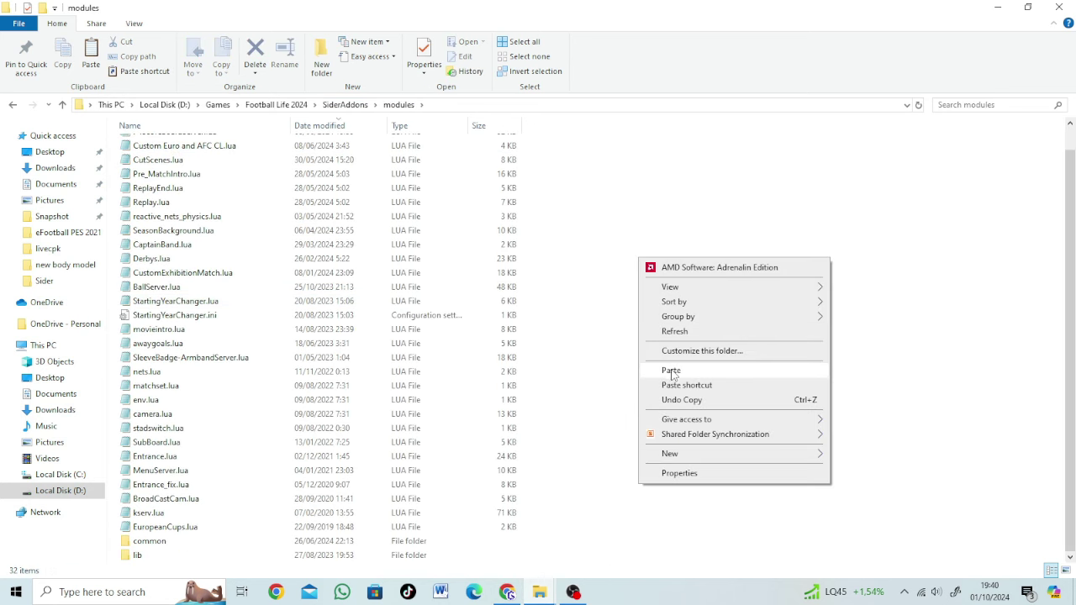
click(672, 372)
click(492, 188)
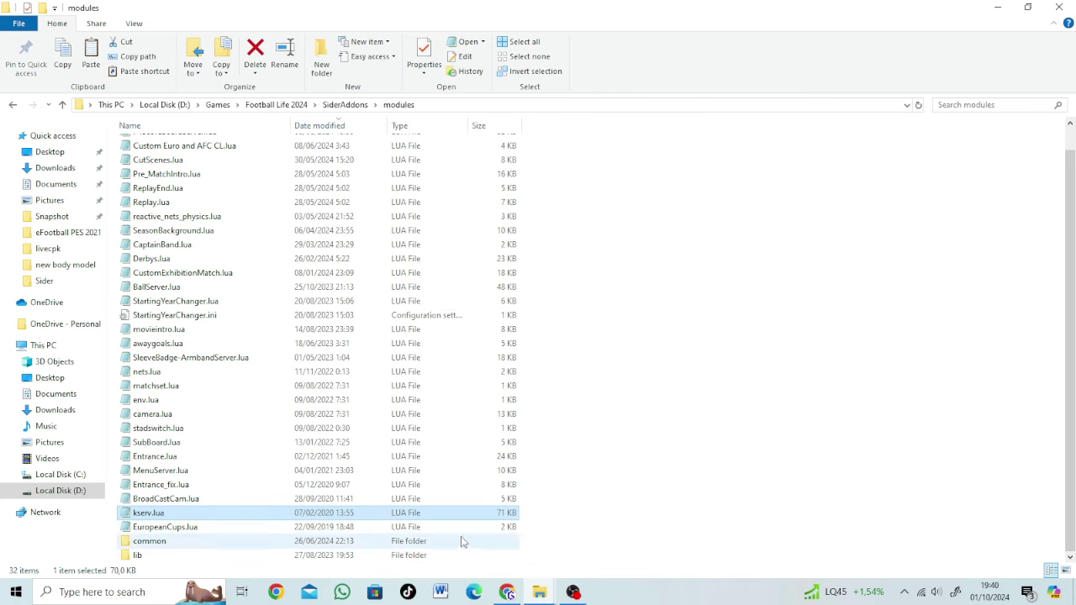
Copy the lib folder from the New Model kit's modules folder.
click(578, 514)
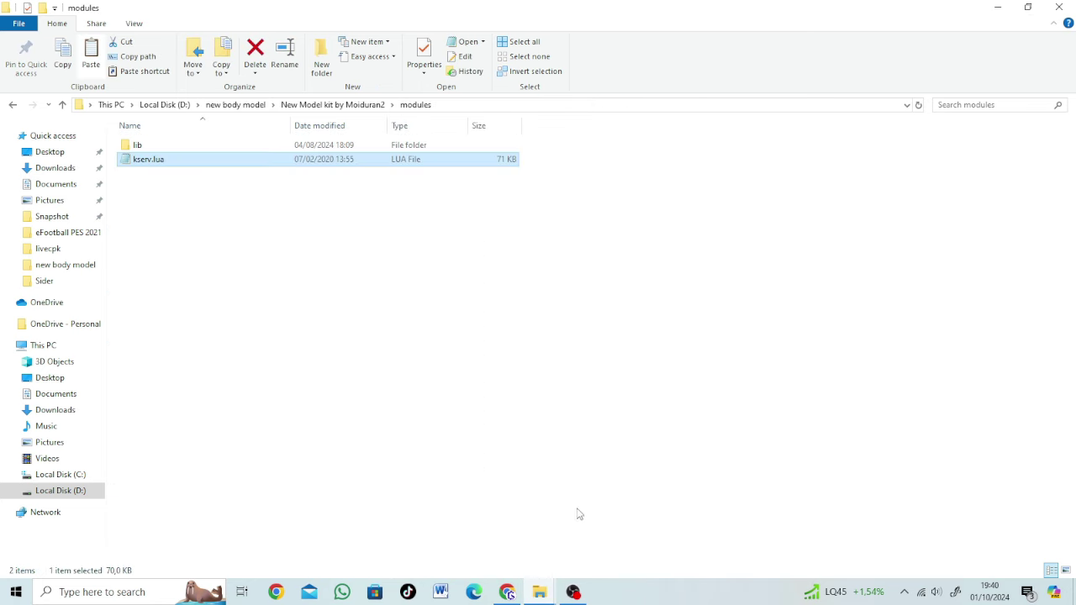
right_click(298, 146)
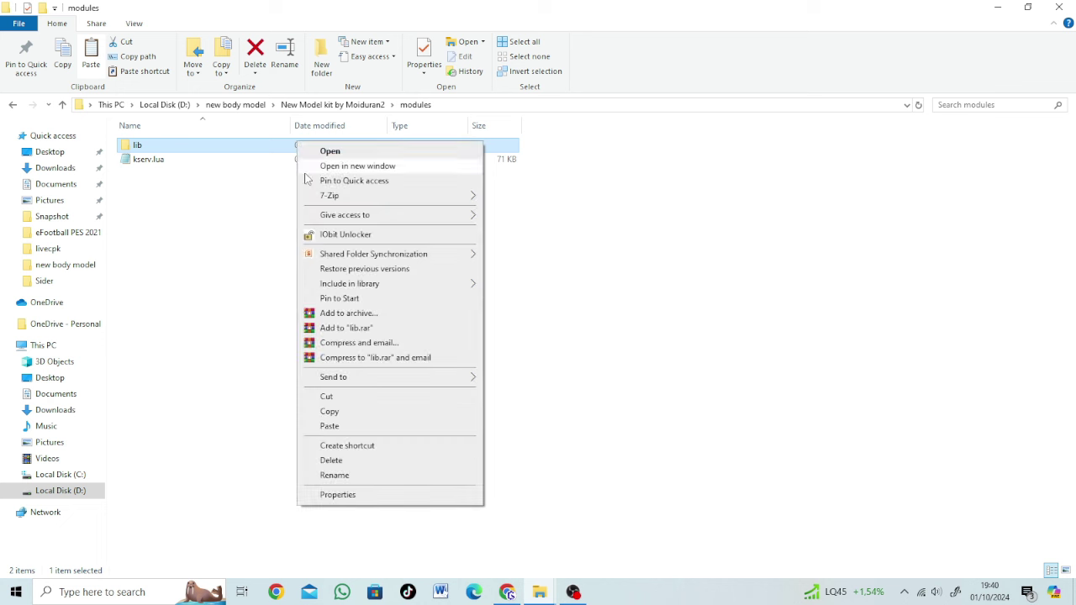
click(329, 411)
Rename the existing lib folder in SiderAddons\modules as a backup and paste the copied lib folder beside it.
click(445, 523)
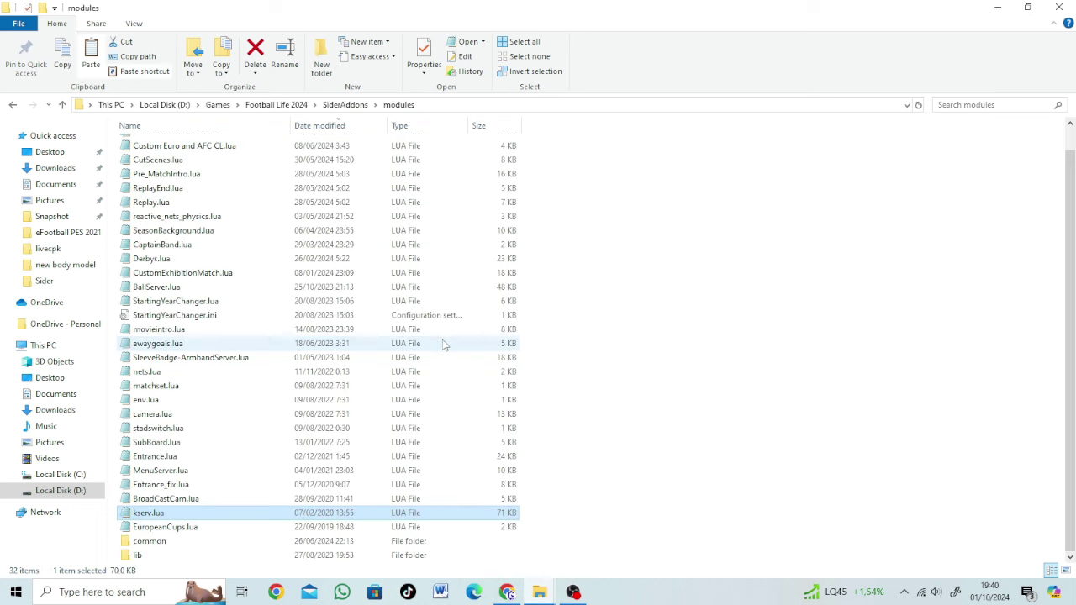
scroll(432, 325, up, 1)
scroll(432, 311, down, 1)
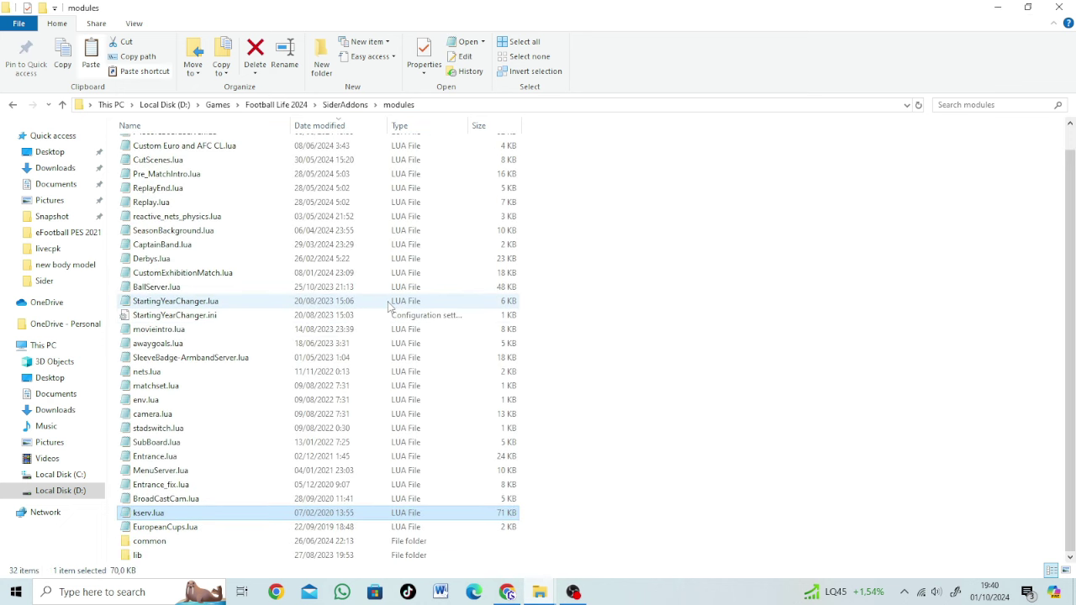
click(244, 556)
click(150, 557)
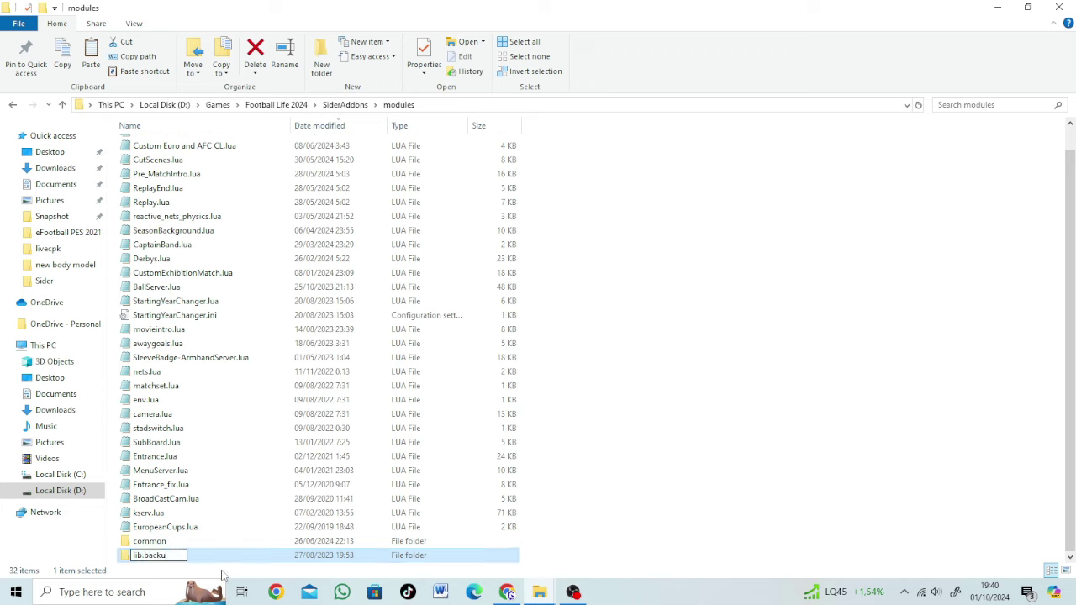
key(Return)
key(ctrl+v)
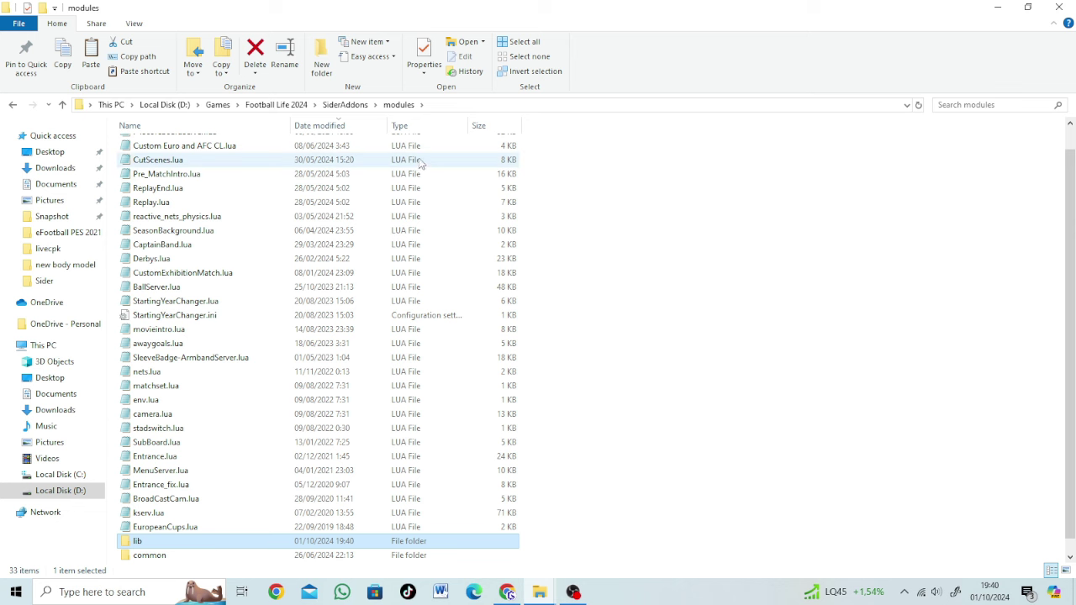
Open sider.ini from SiderAddons and check its module lines for kserv.lua, lib\CommonLib.lua and lib\nesalib.lua.
click(344, 104)
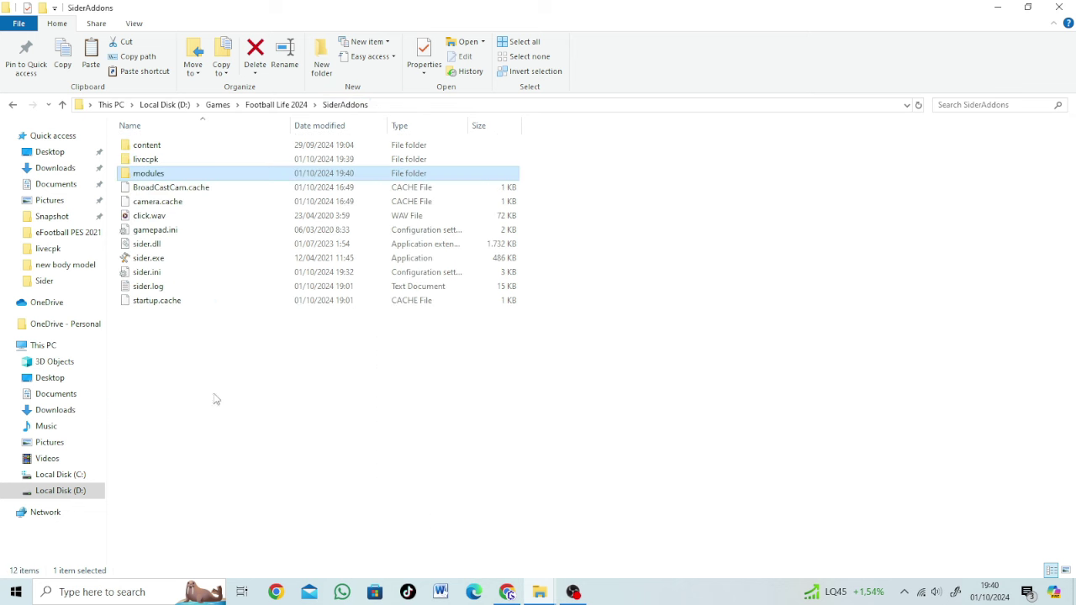
double_click(146, 272)
scroll(619, 332, down, 9)
scroll(619, 332, up, 9)
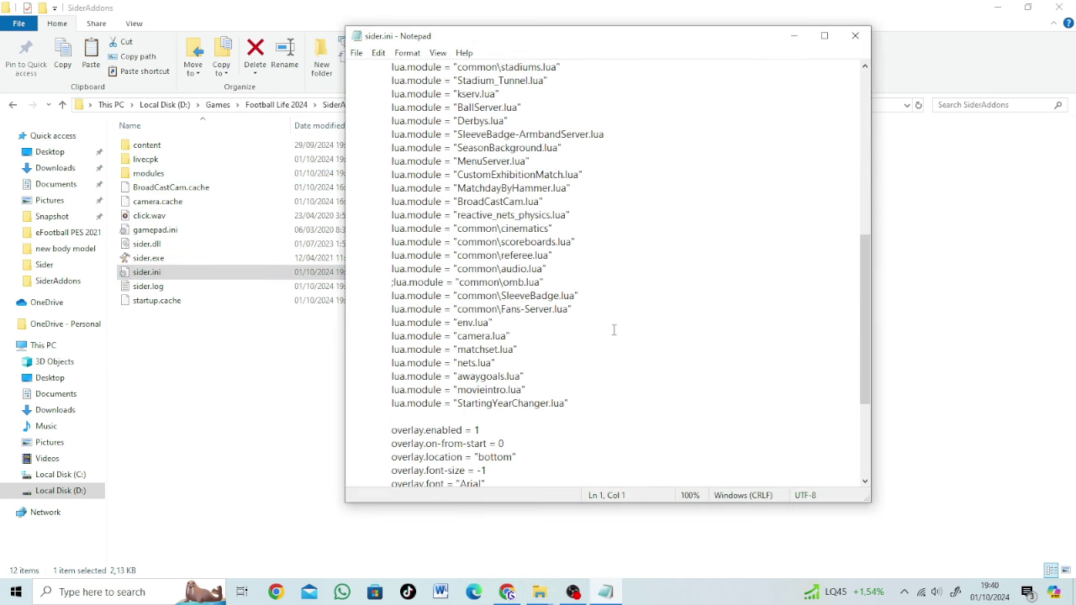
drag(504, 298, 390, 298)
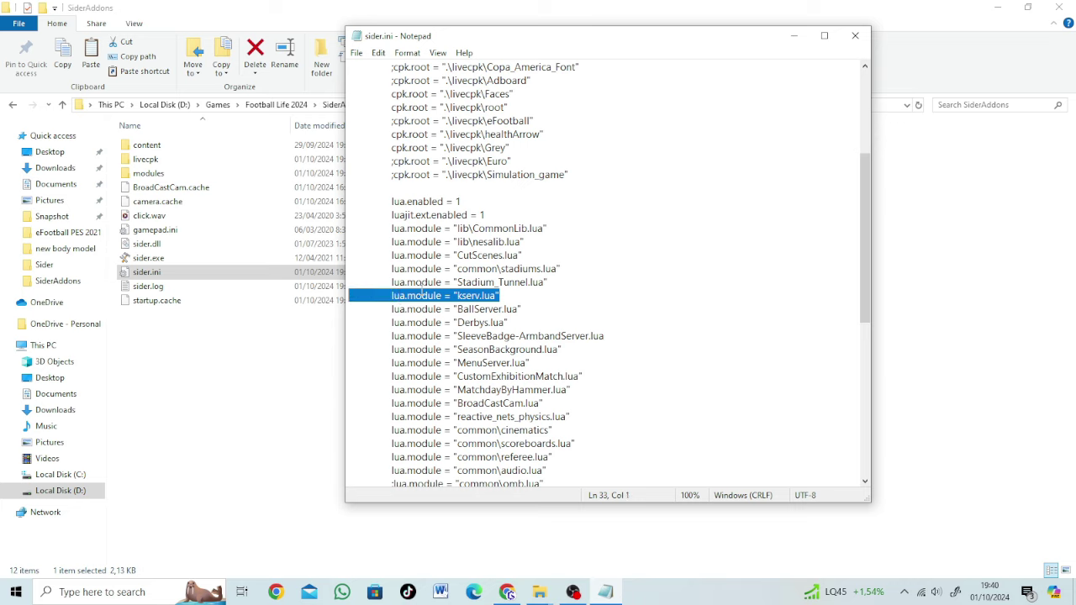
drag(535, 245, 379, 232)
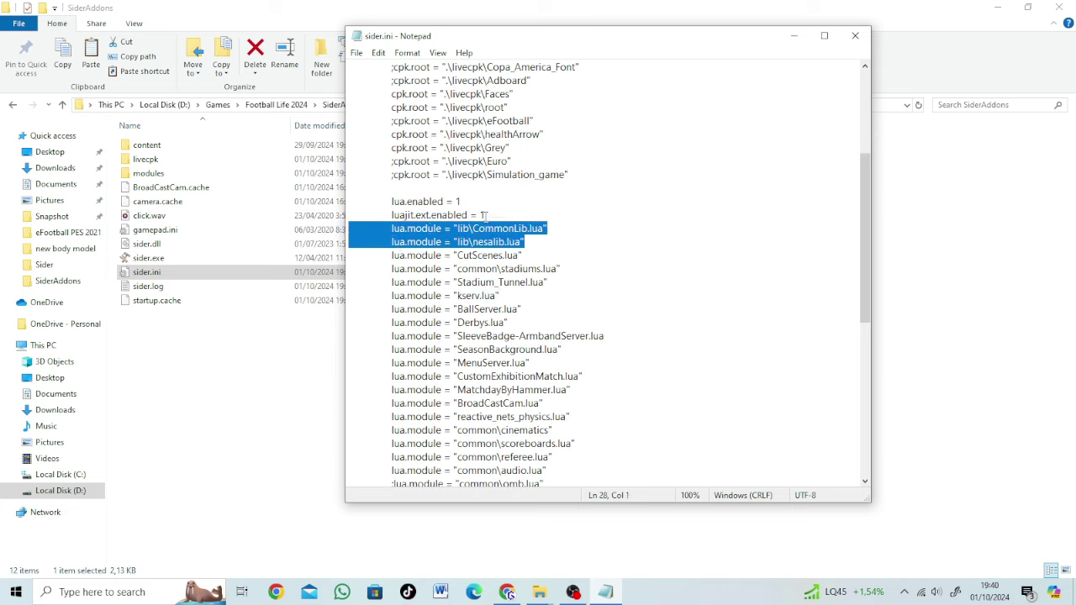
Add a new line below match.minutes in sider.ini and fill it with the copied prefix cpk.root = ".\livecpk\.
scroll(484, 215, up, 5)
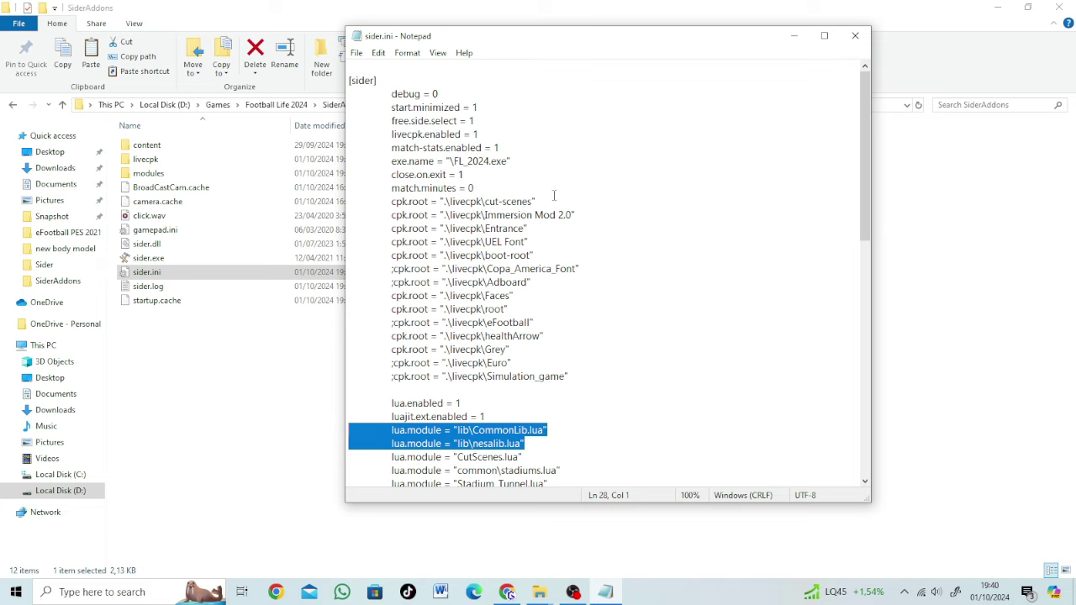
click(558, 186)
key(Return)
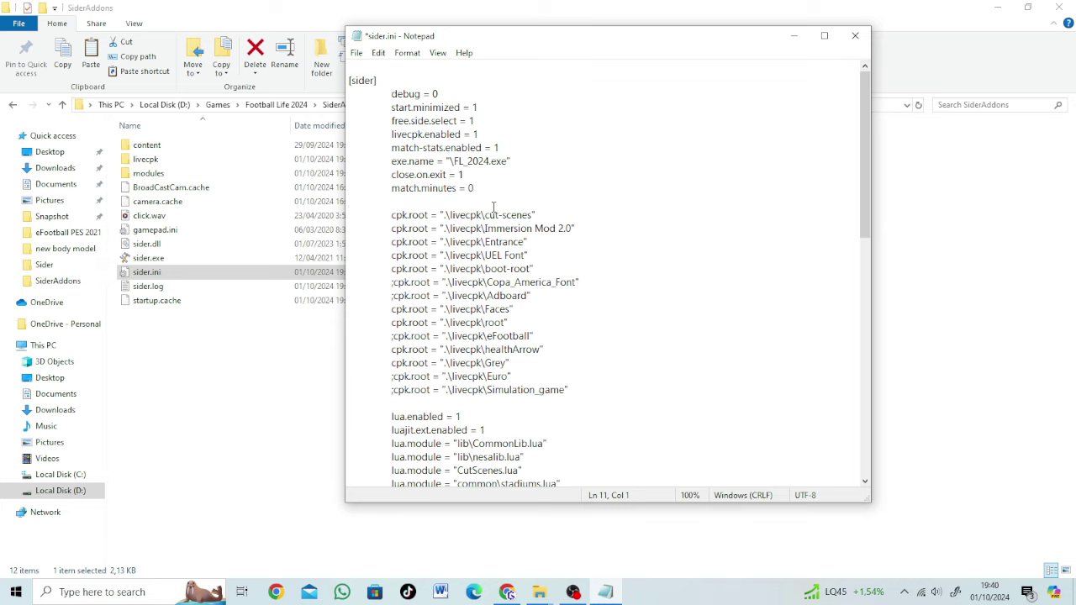
drag(484, 214, 386, 214)
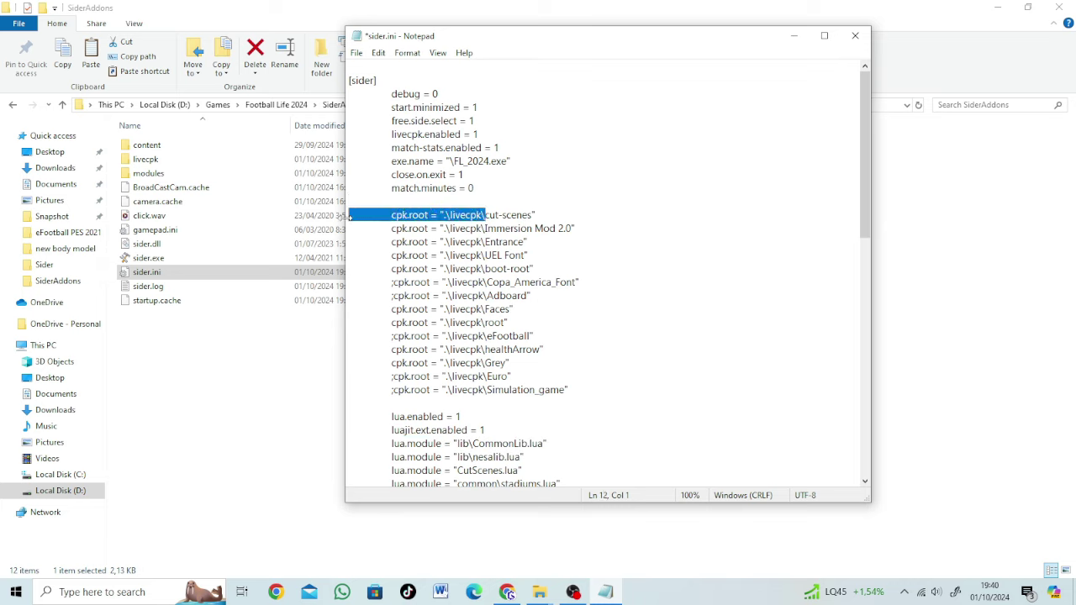
key(ctrl+c)
click(361, 202)
key(ctrl+v)
Copy the Global Model-4 folder's name from livecpk and complete the new sider.ini line as cpk.root = ".\livecpk\Global Model-4".
double_click(199, 161)
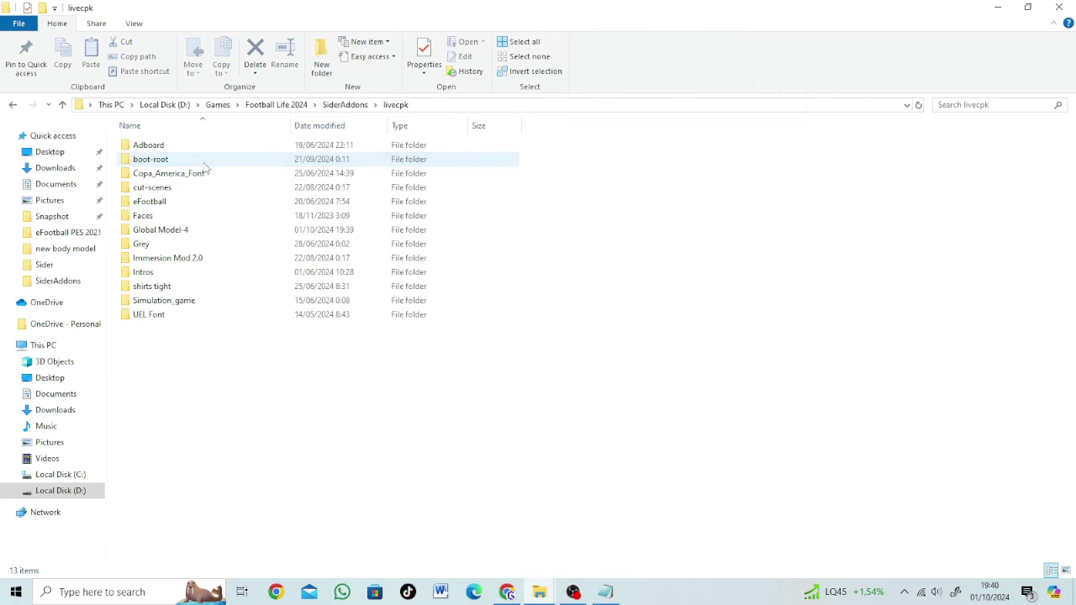
click(172, 232)
right_click(172, 232)
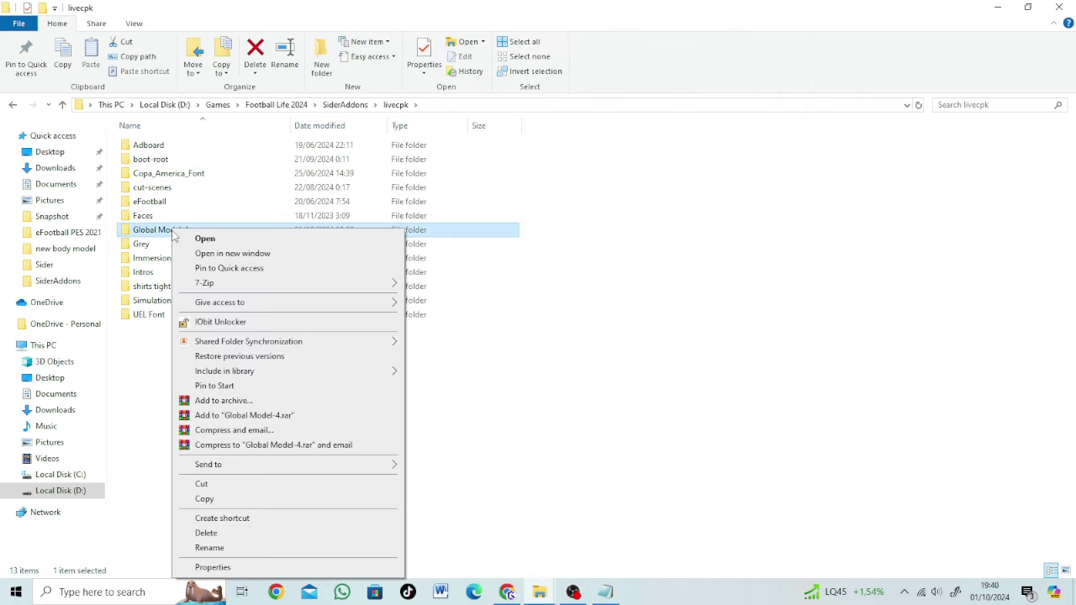
click(149, 237)
right_click(177, 229)
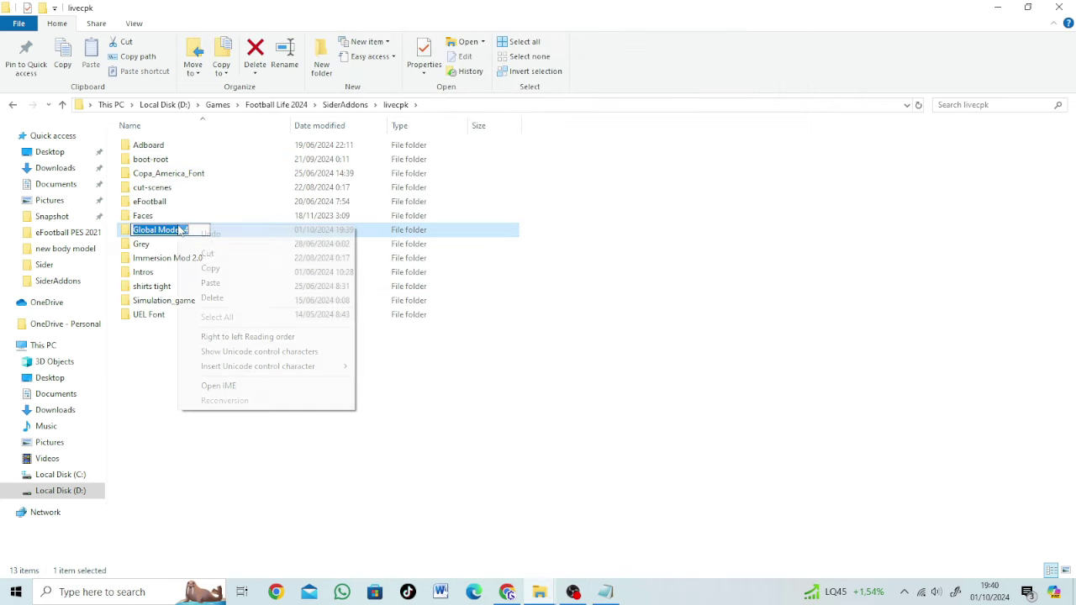
click(217, 256)
click(216, 260)
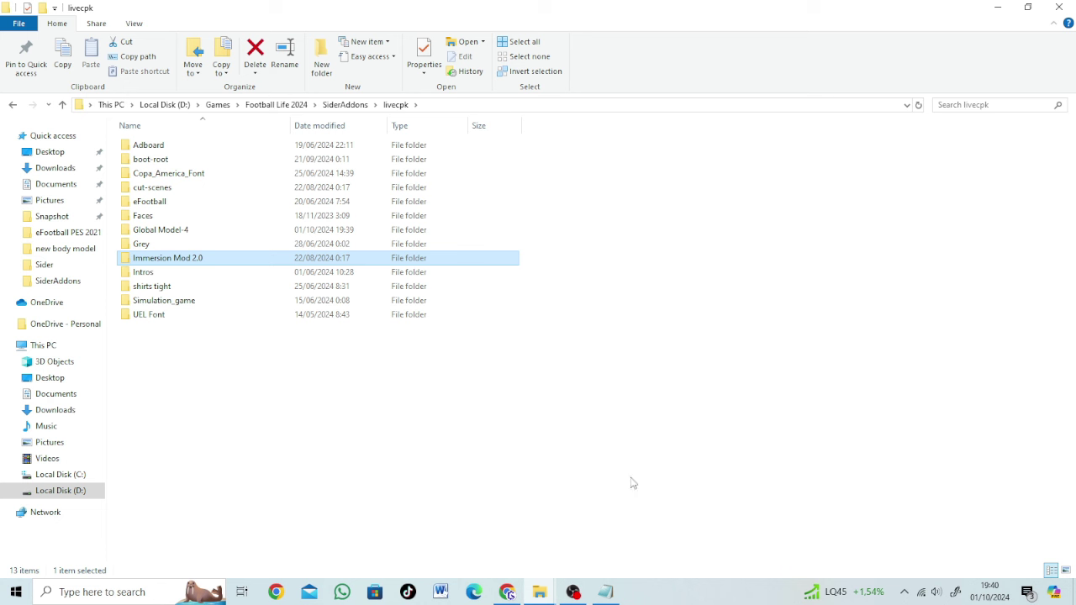
click(608, 595)
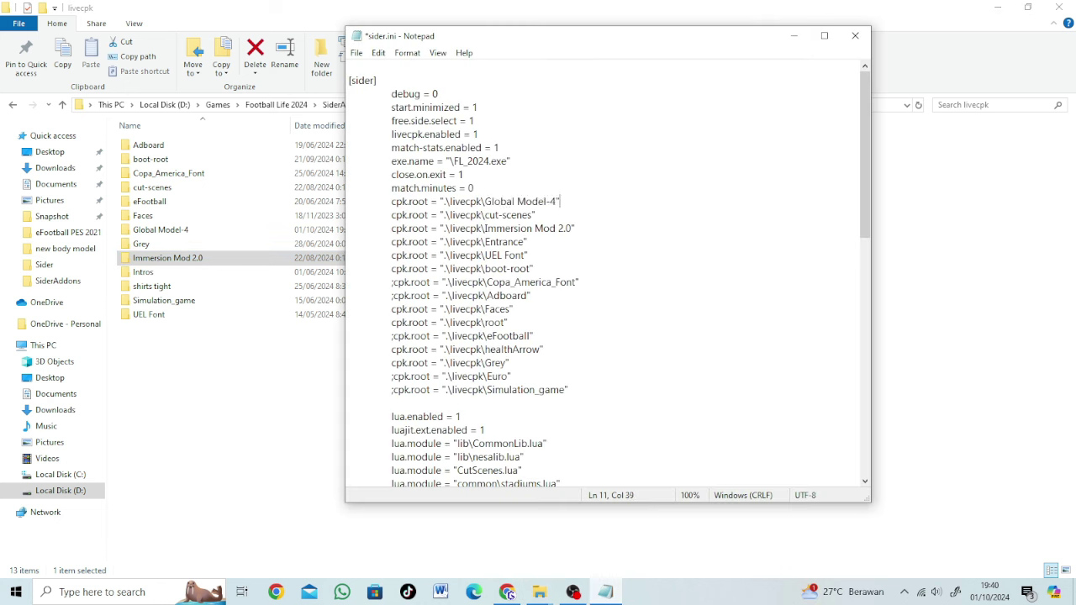
Add another line below the Global Model-4 entry and paste the prefix cpk.root = ".\livecpk\ into it.
key(Return)
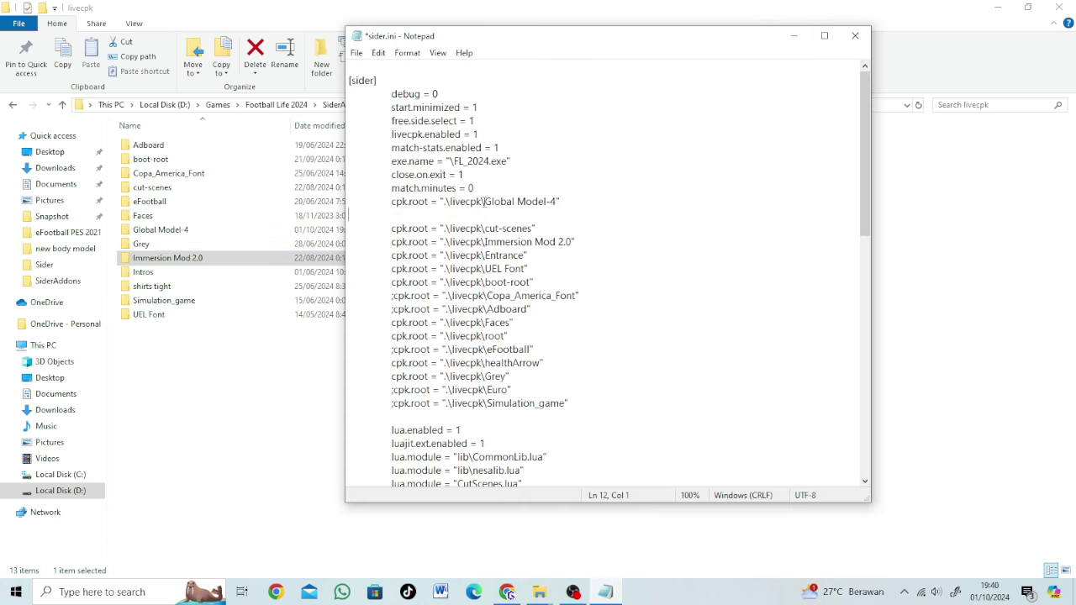
drag(483, 202, 361, 203)
key(ctrl+c)
click(364, 216)
key(ctrl+v)
Copy the shirts tight folder's name, complete the line as cpk.root = ".\livecpk\shirts tight", then save and close sider.ini.
click(154, 315)
click(144, 287)
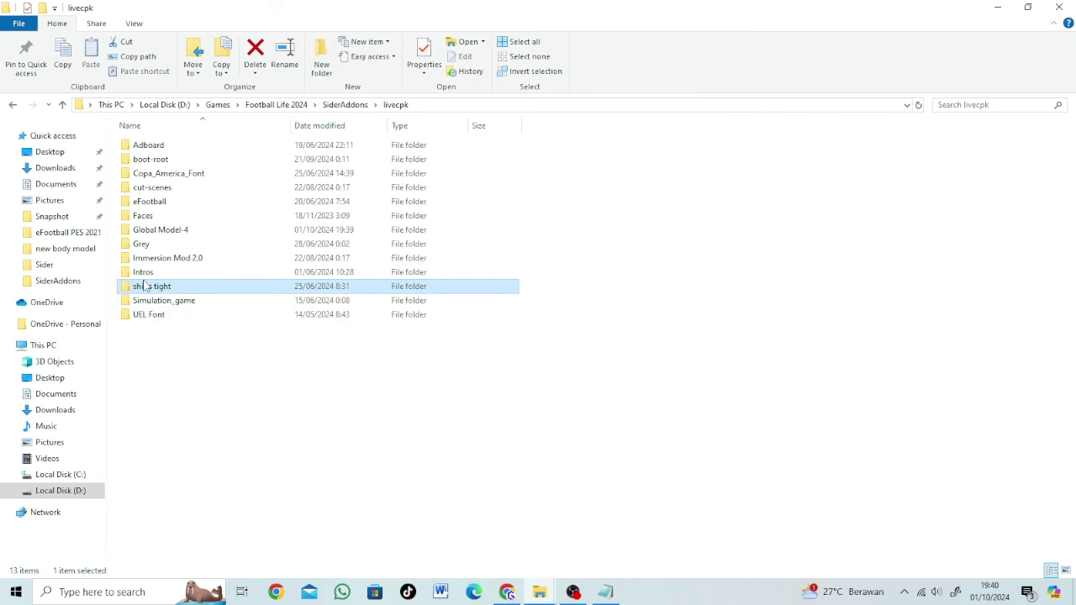
key(F2)
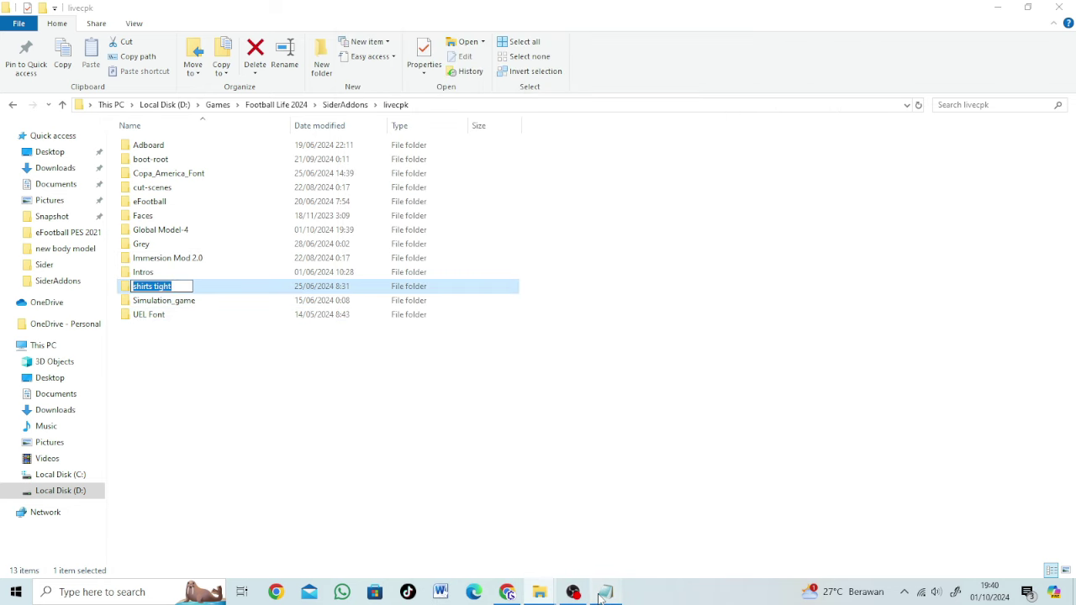
click(603, 594)
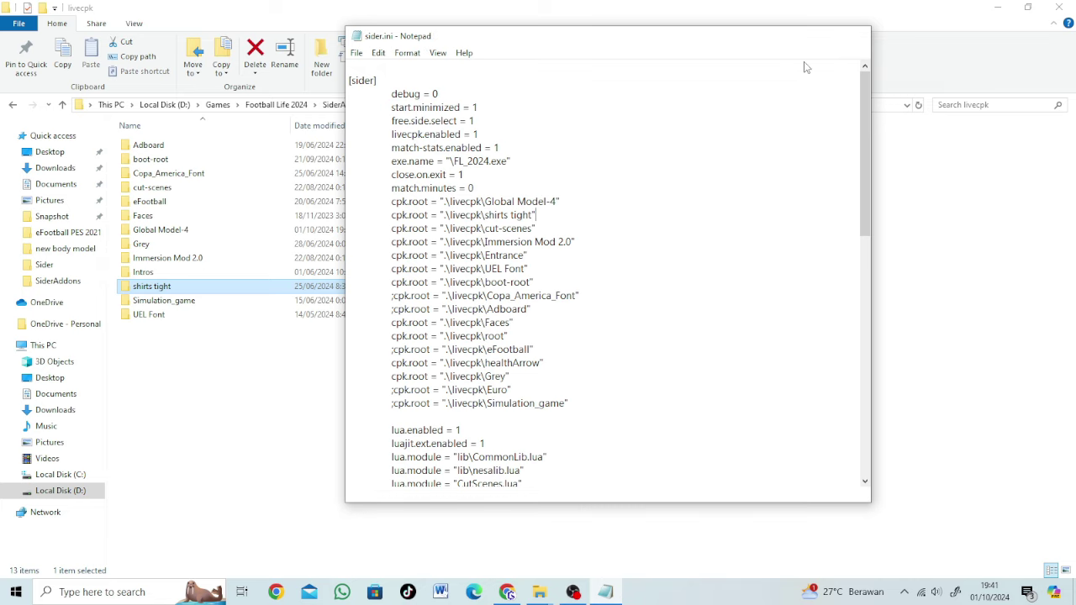
click(855, 36)
Cut all the numbered player folders from the New Model kit's Players folder, leaving out PLAYER ID.txt.
click(357, 105)
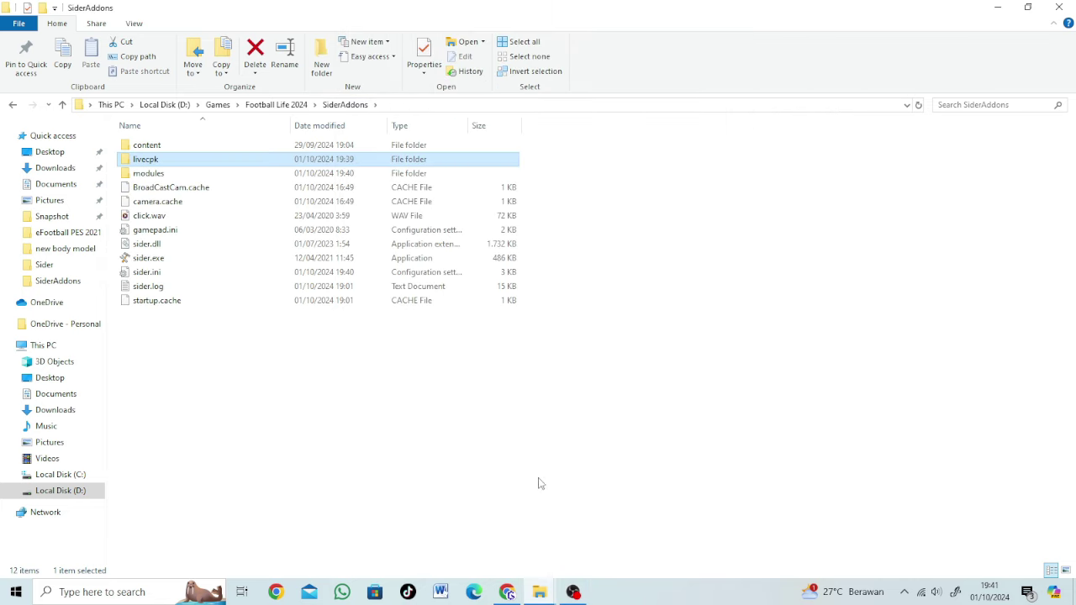
click(541, 595)
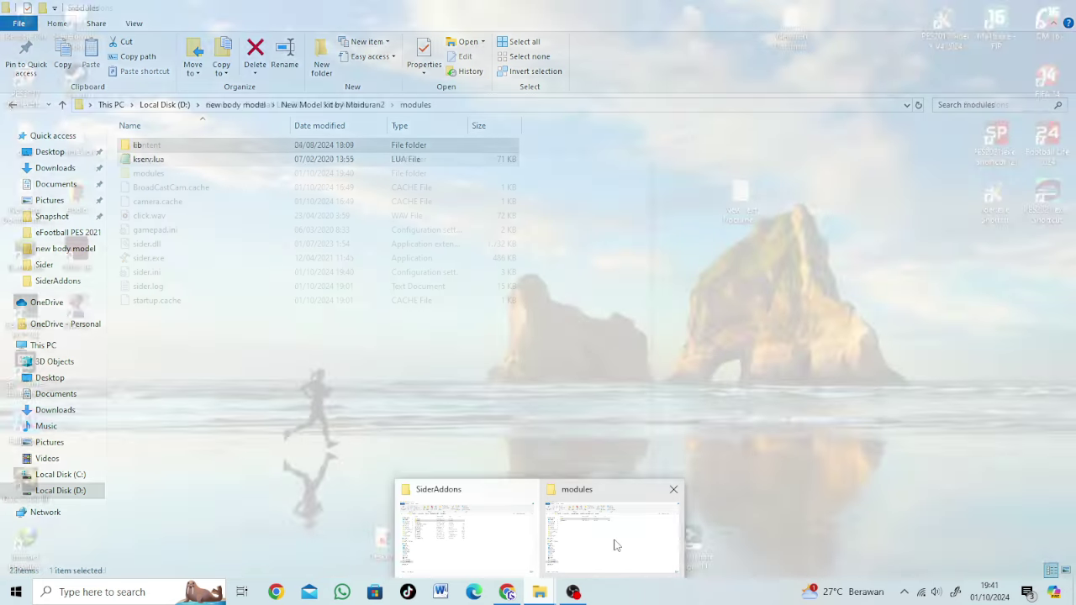
click(612, 547)
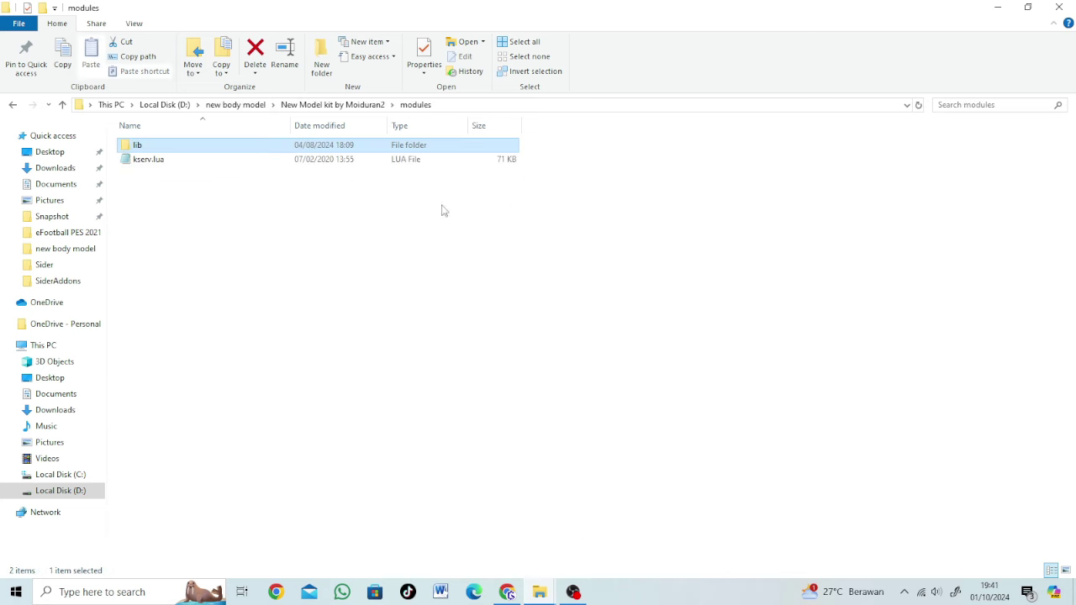
click(288, 110)
double_click(228, 187)
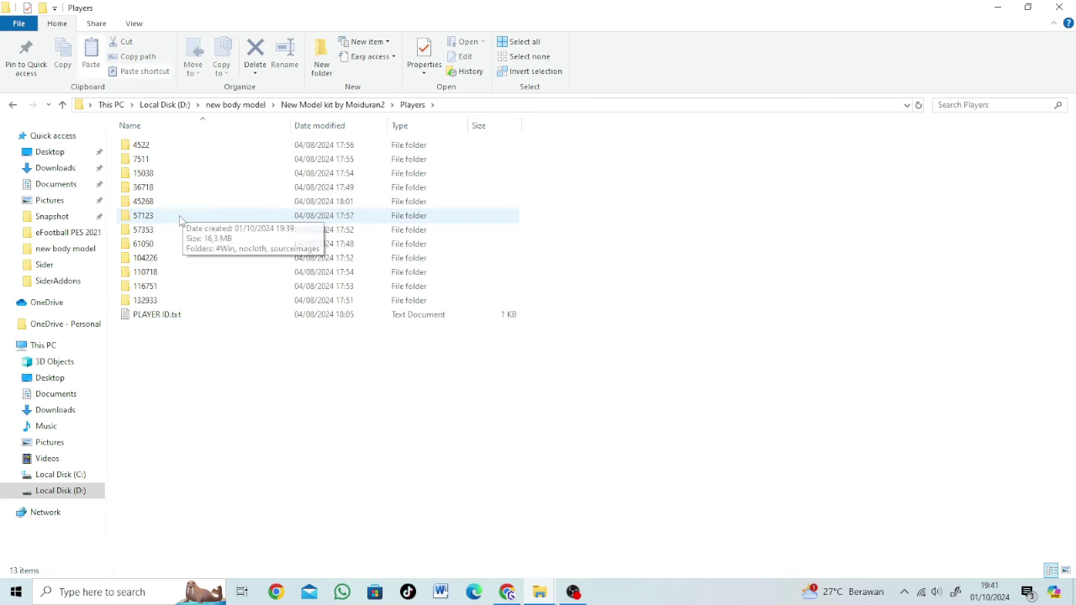
drag(175, 307, 206, 143)
right_click(214, 172)
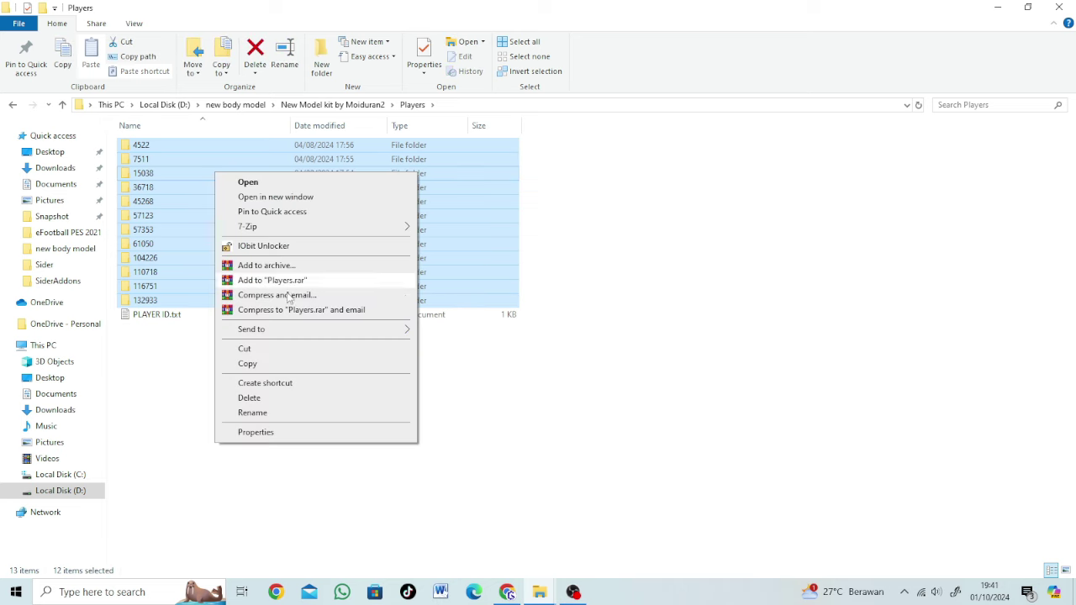
click(286, 349)
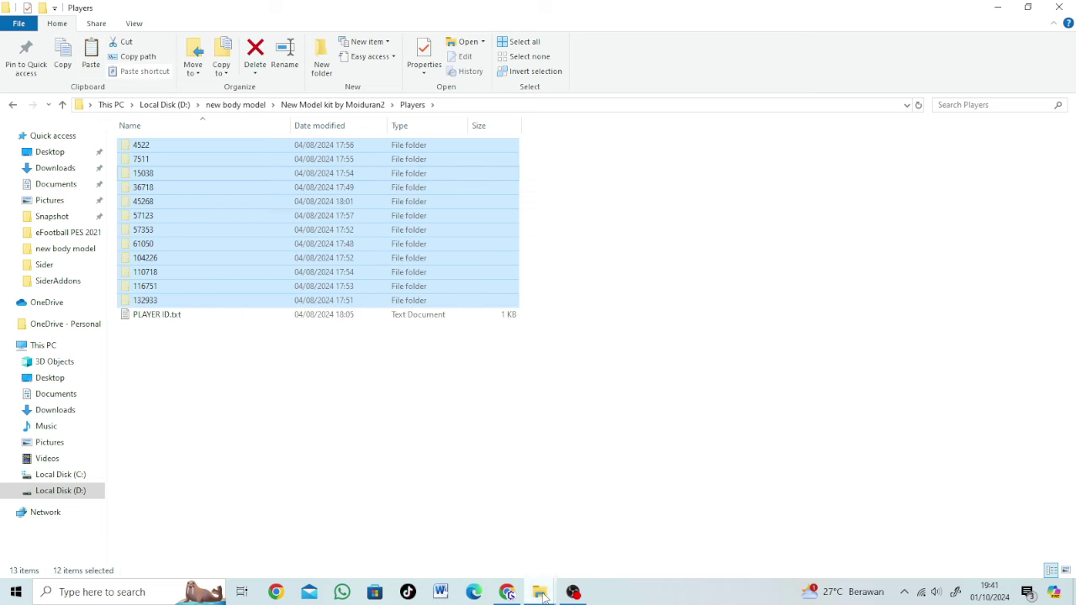
Open the Faces\Asset\model\character\face\real folder inside Football Life 2024's SiderAddons\livecpk.
mouse_move(543, 597)
click(479, 529)
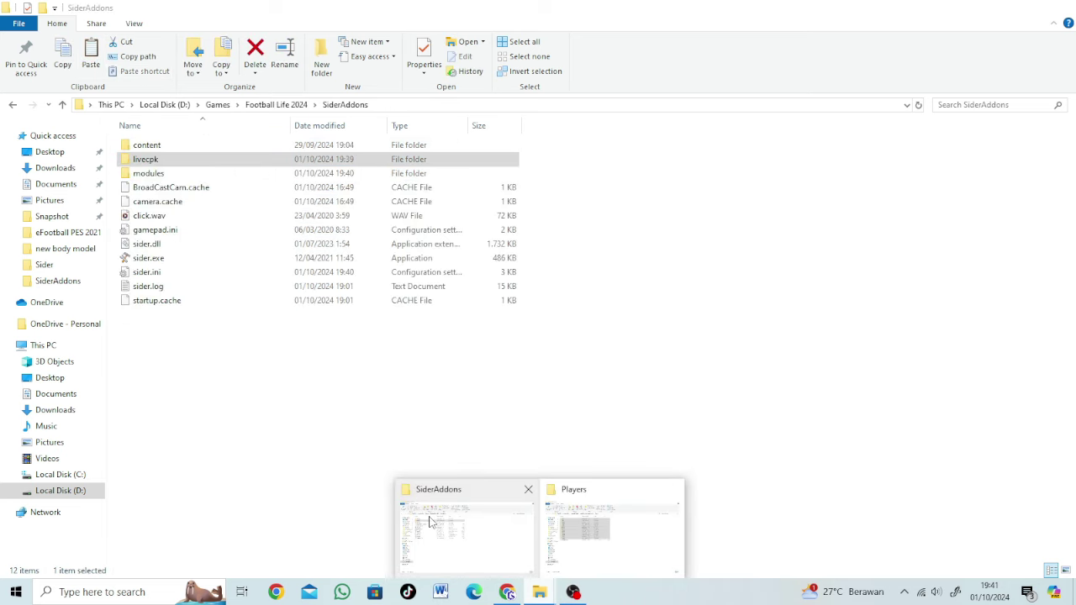
double_click(208, 164)
click(177, 217)
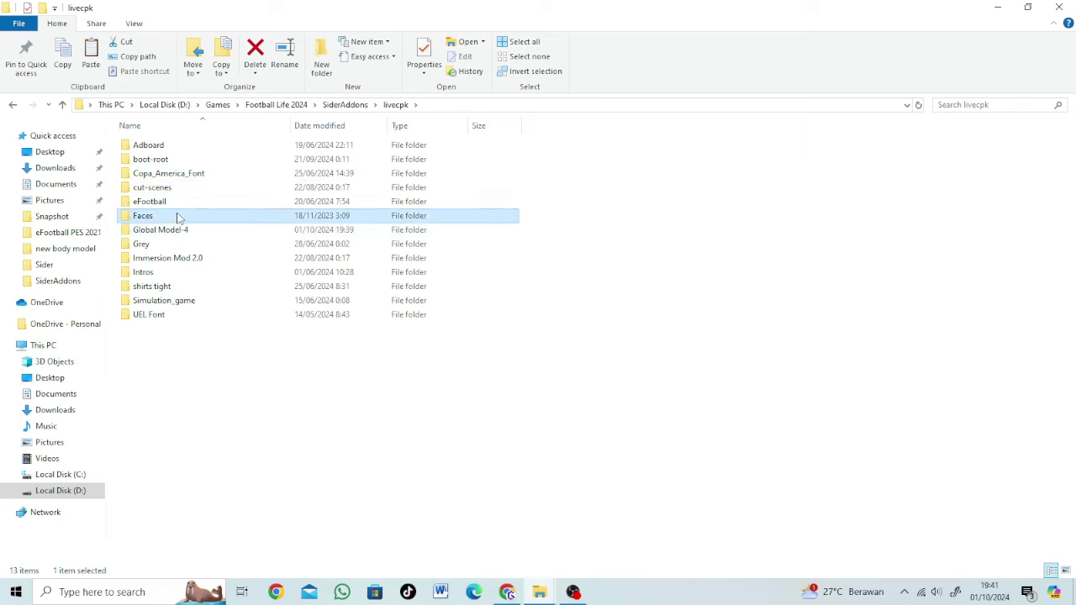
double_click(176, 215)
double_click(176, 151)
double_click(176, 151)
double_click(177, 150)
click(177, 150)
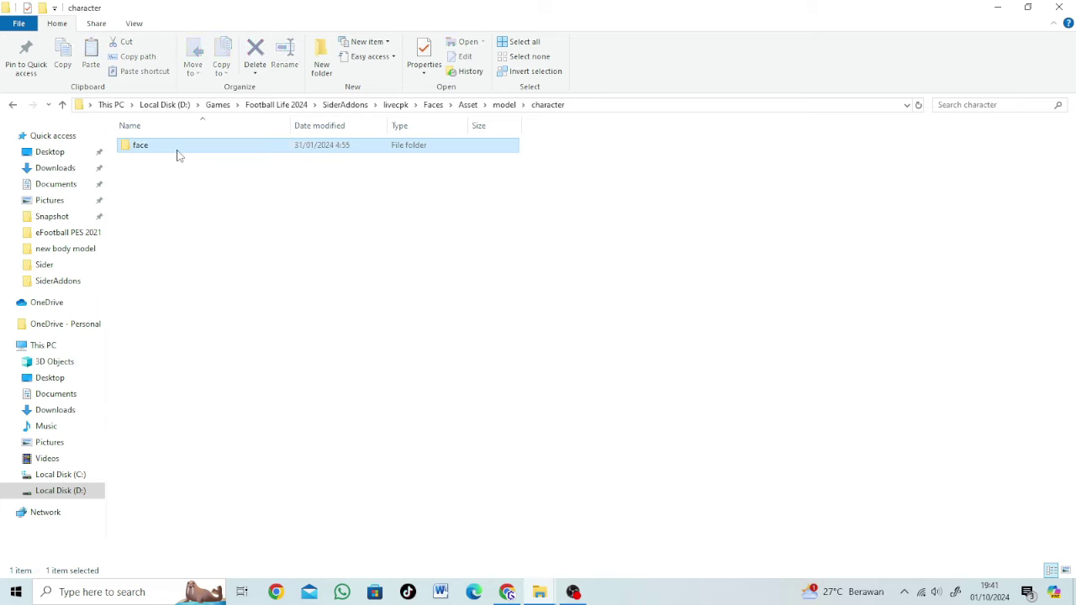
double_click(177, 155)
double_click(174, 153)
Paste the cut player folders into the real folder, replacing the files with the same names.
right_click(620, 204)
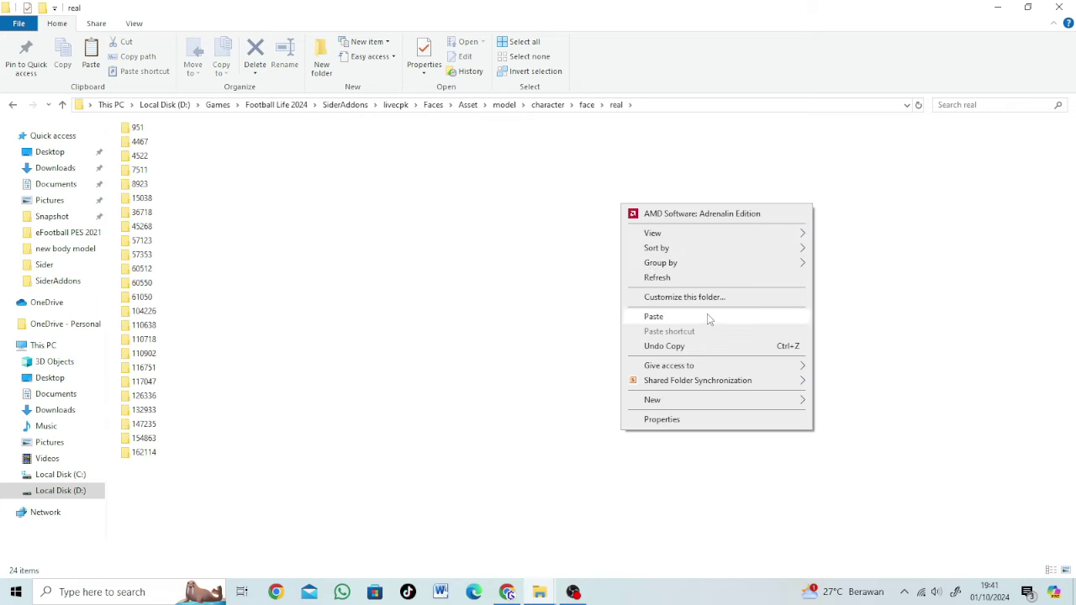
click(707, 317)
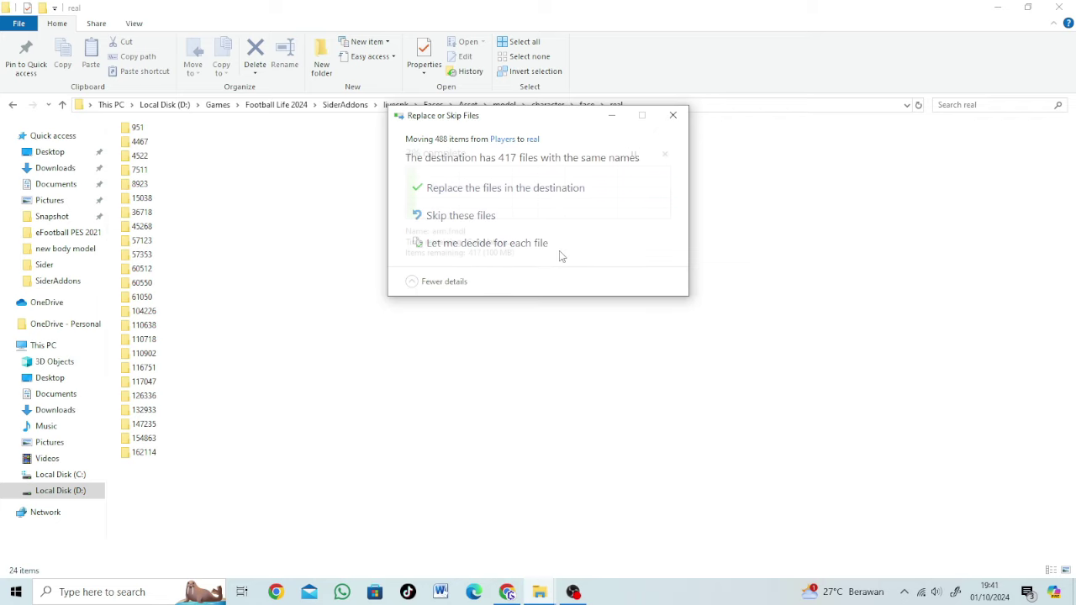
click(584, 190)
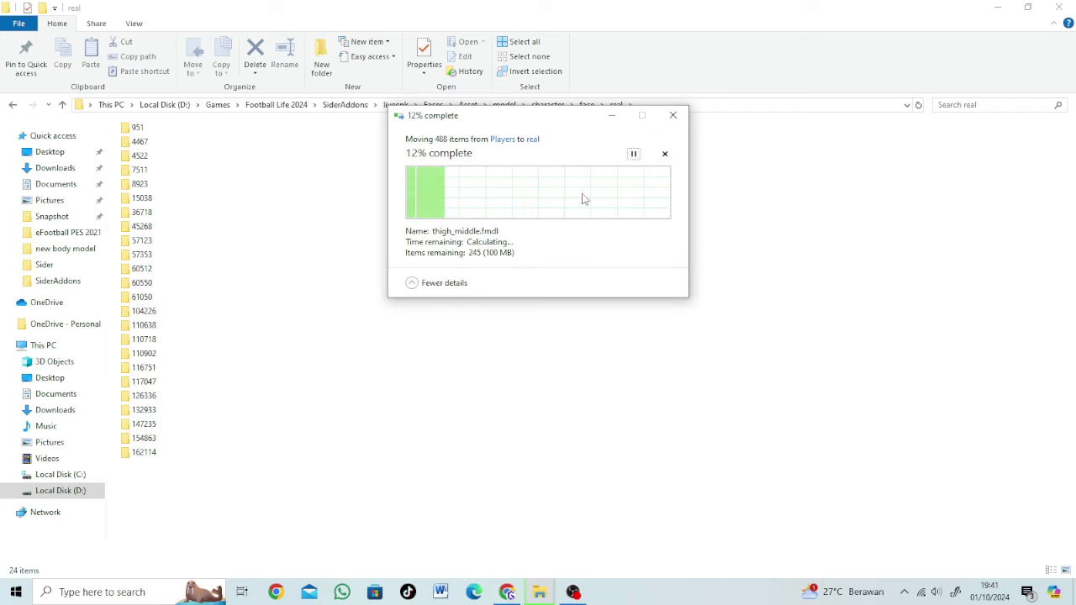